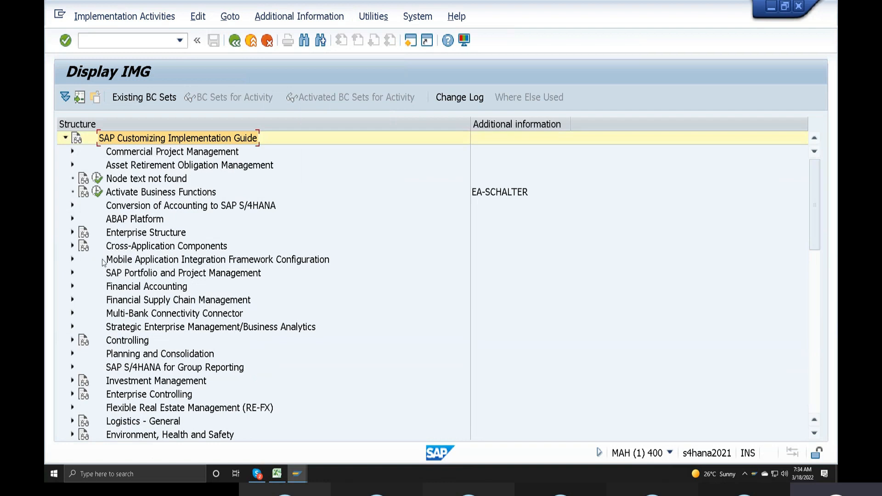
# Expand the implementation guide through Materials Management, Purchasing and Purchase Order down to the Set up Stock Transport Order activities
pyautogui.scroll(-5, 119, 289)
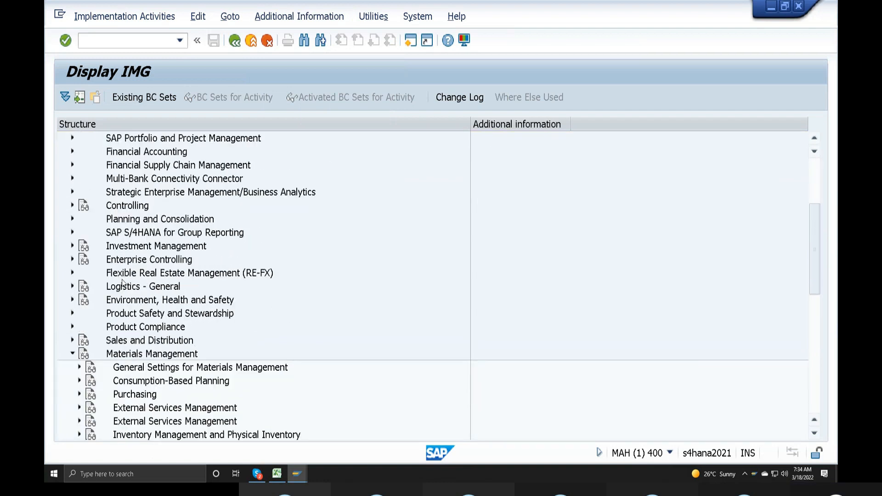
pyautogui.scroll(-3, 125, 286)
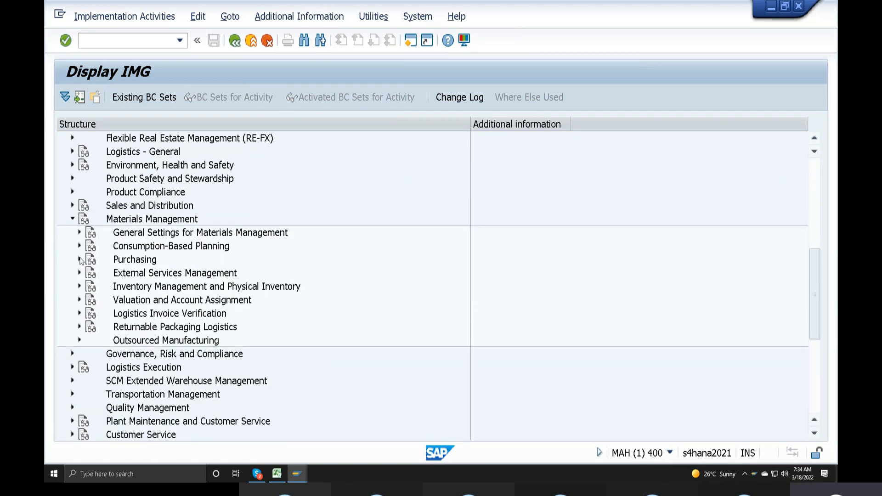
pyautogui.click(79, 260)
pyautogui.scroll(-3, 87, 317)
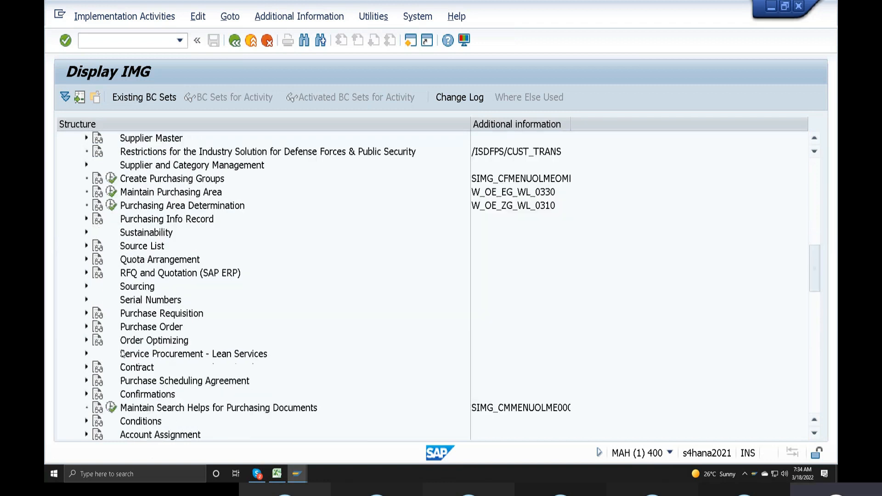
pyautogui.click(87, 326)
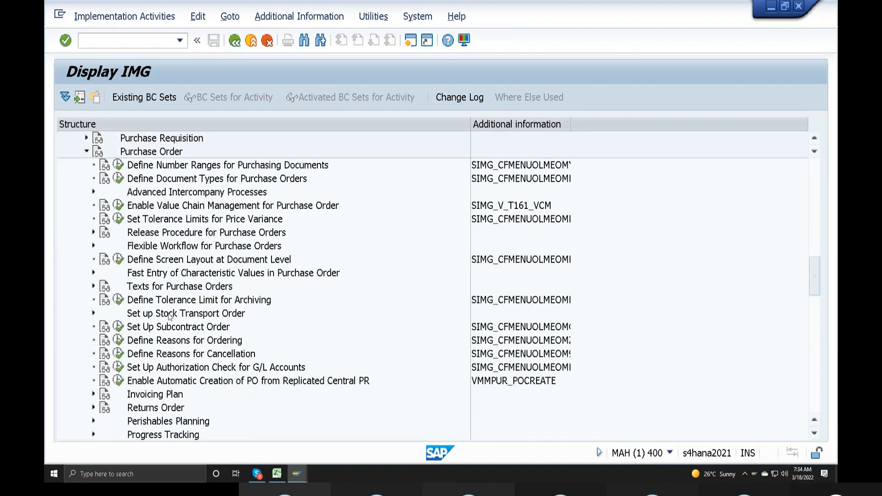
pyautogui.click(166, 316)
pyautogui.click(93, 314)
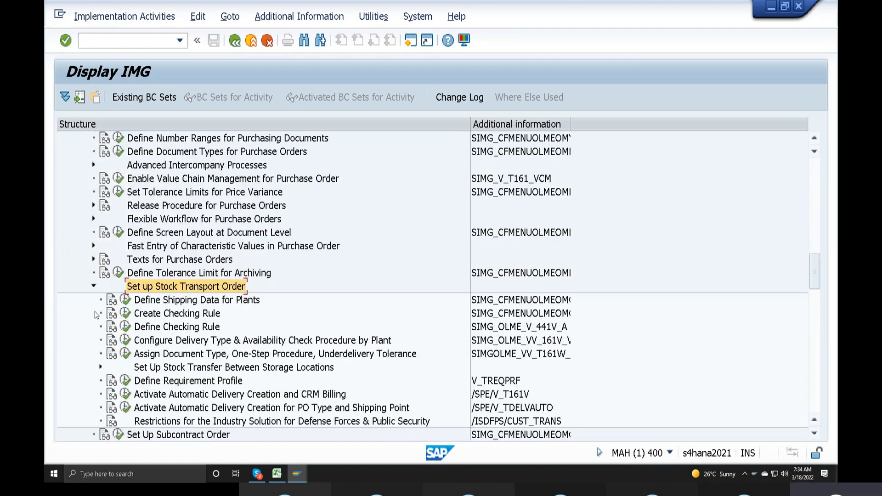
# Open the Configure Delivery Type & Availability Check Procedure by Plant activity for stock transport orders
pyautogui.click(196, 276)
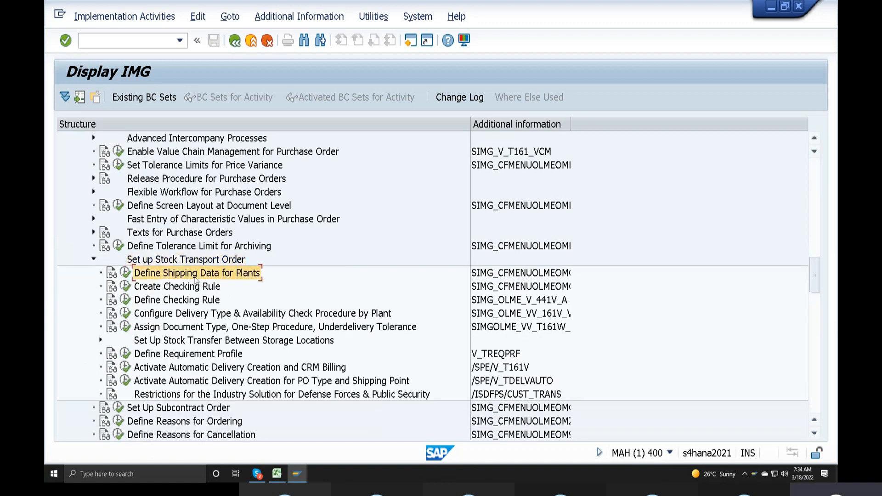
pyautogui.click(185, 289)
pyautogui.click(174, 303)
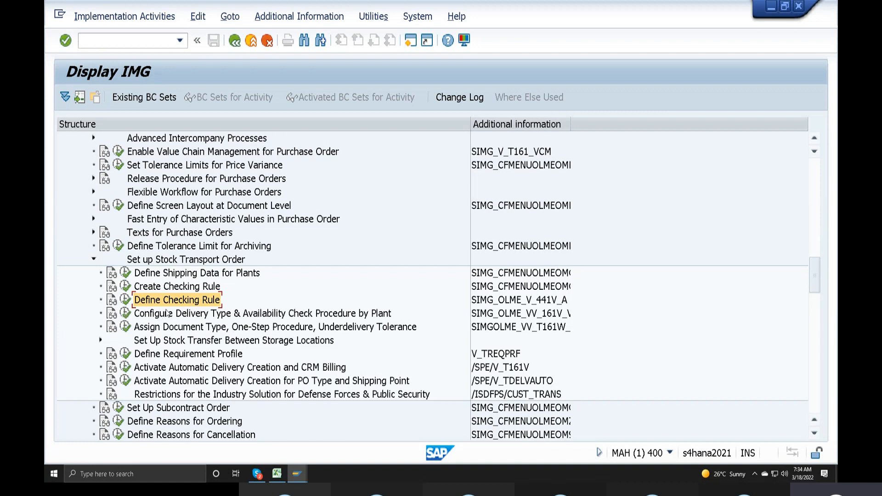
pyautogui.click(152, 314)
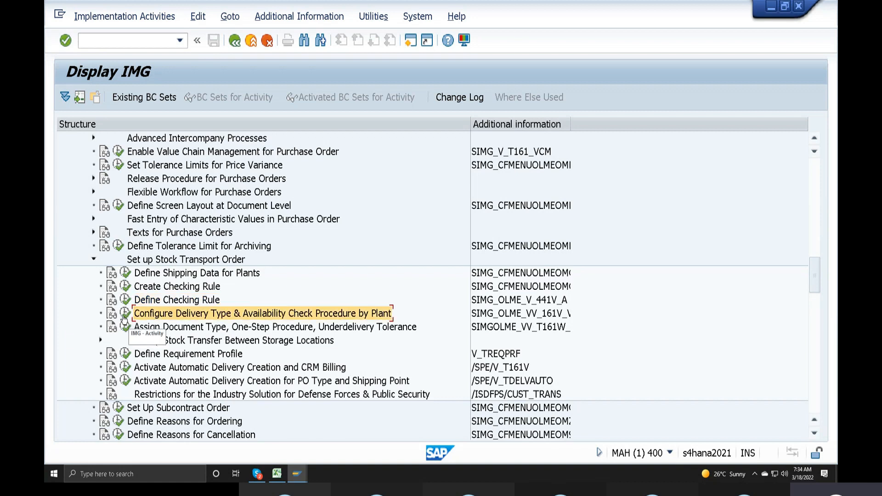
pyautogui.click(124, 318)
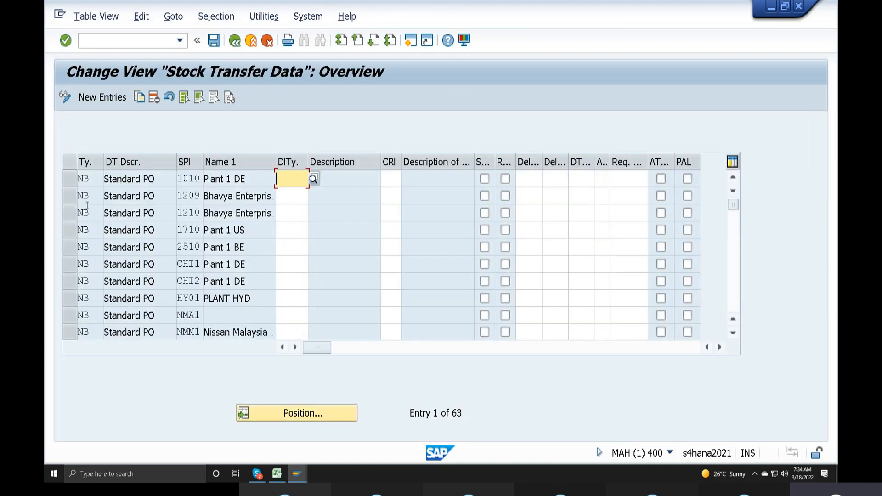
# Review the existing stock transfer data entries, examining their document types and supplying plants
pyautogui.click(92, 180)
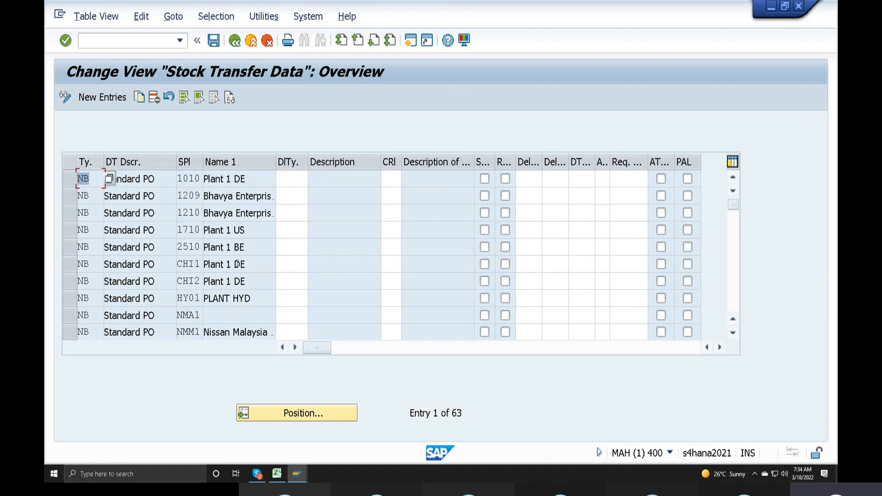
pyautogui.scroll(-5, 313, 260)
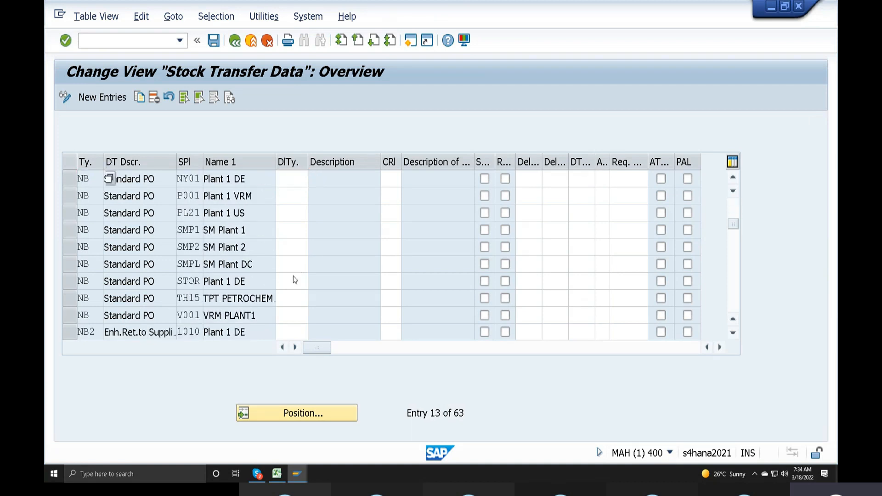
pyautogui.scroll(-9, 294, 276)
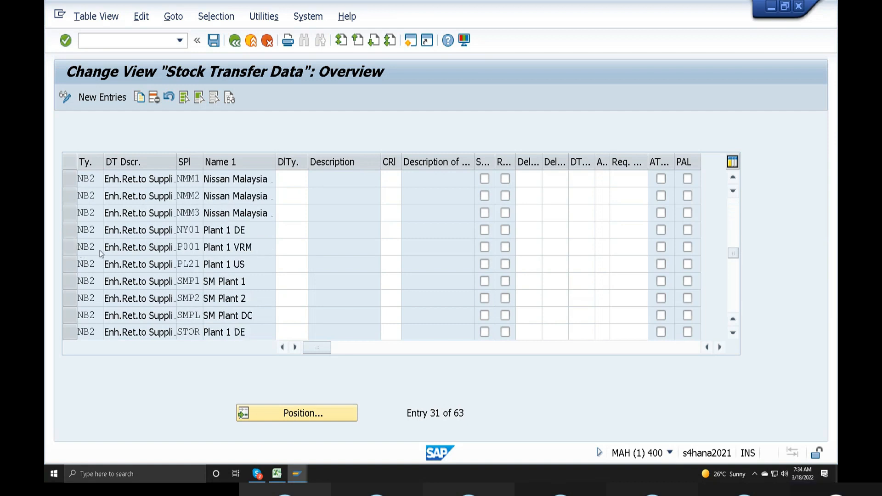
pyautogui.scroll(-3, 224, 249)
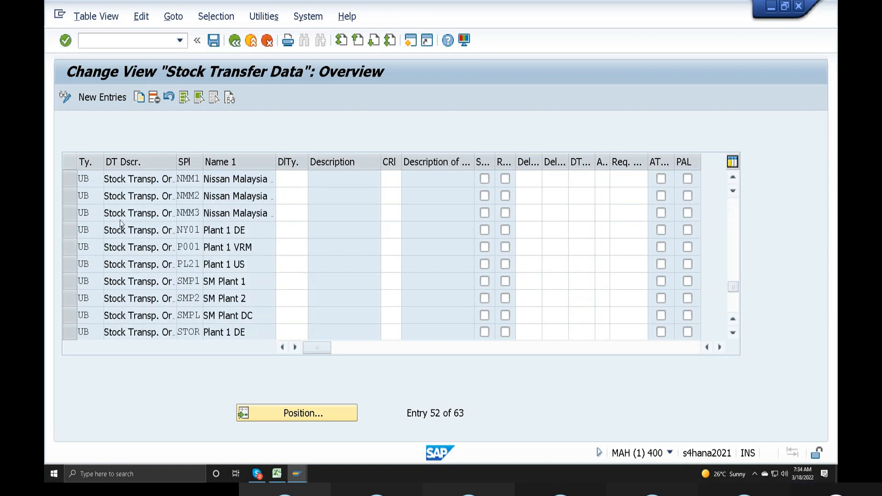
pyautogui.scroll(16, 108, 197)
pyautogui.scroll(1, 119, 239)
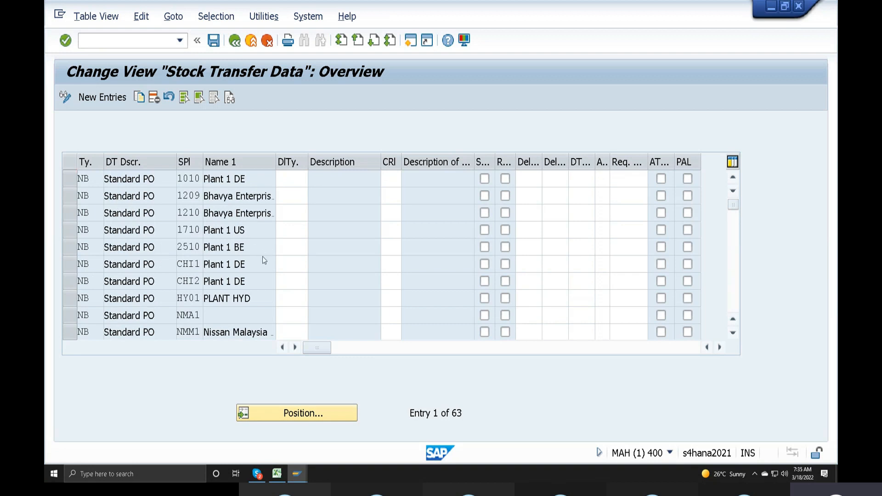
pyautogui.scroll(-6, 263, 257)
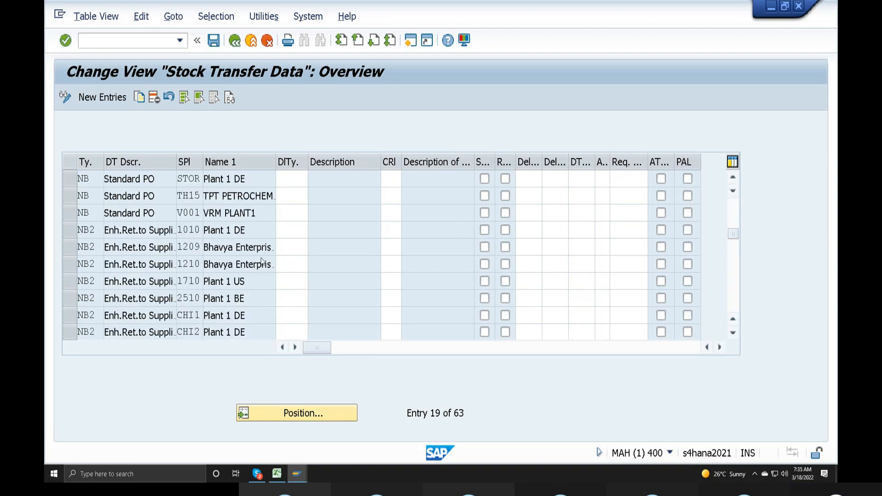
pyautogui.scroll(-2, 262, 258)
pyautogui.scroll(6, 257, 259)
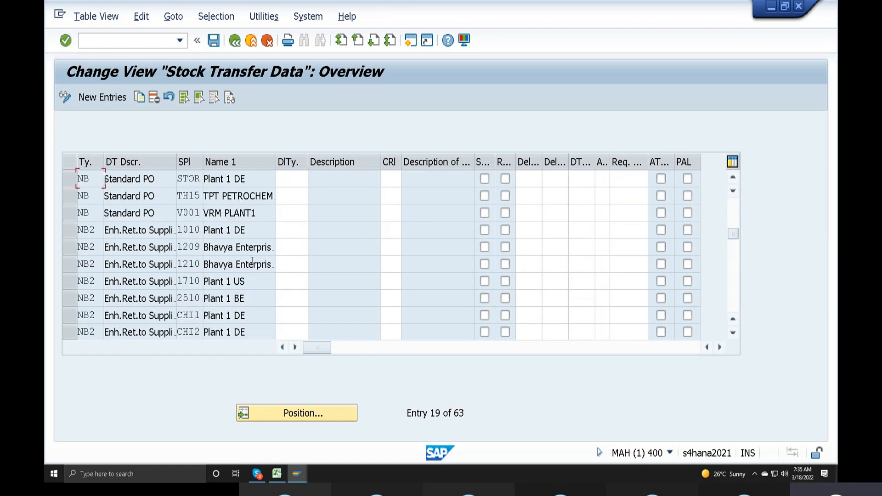
# Start a new stock transfer data entry with purchasing document type LL (lg po)
pyautogui.click(102, 97)
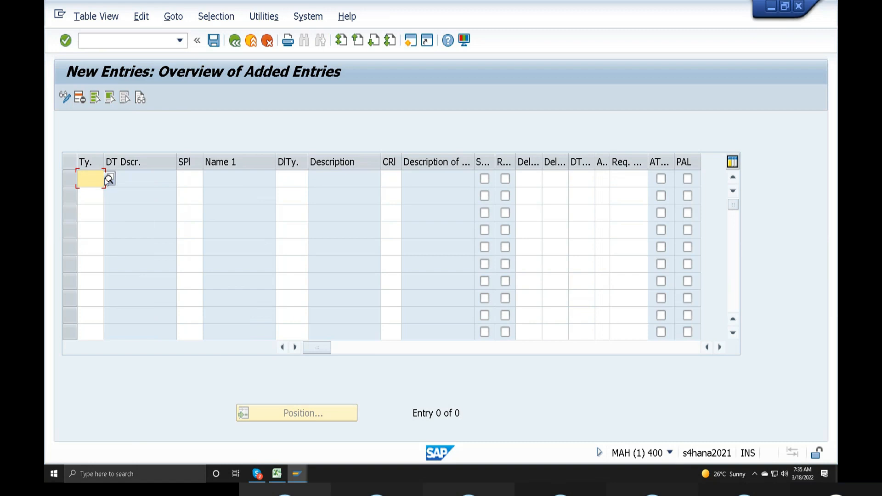
pyautogui.click(109, 179)
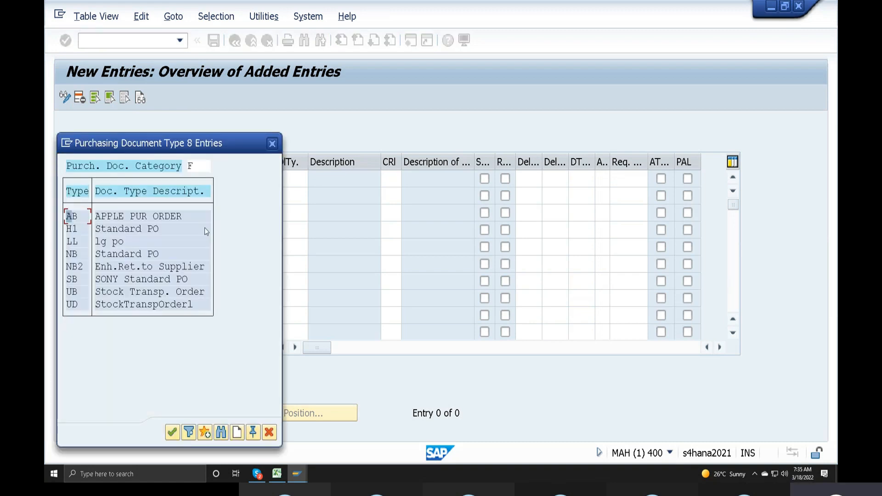
pyautogui.doubleClick(72, 242)
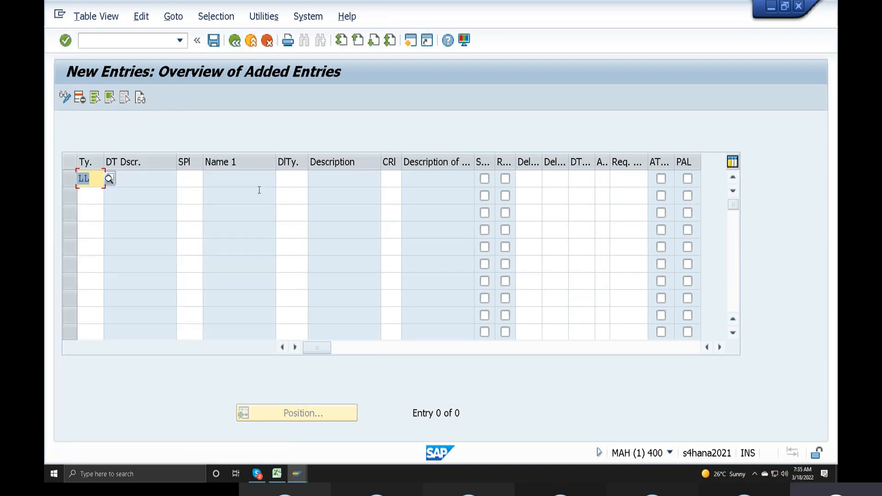
# Set the new entry's supplying plant to LP (lg plant) from the list of possible values
pyautogui.click(195, 179)
pyautogui.click(210, 179)
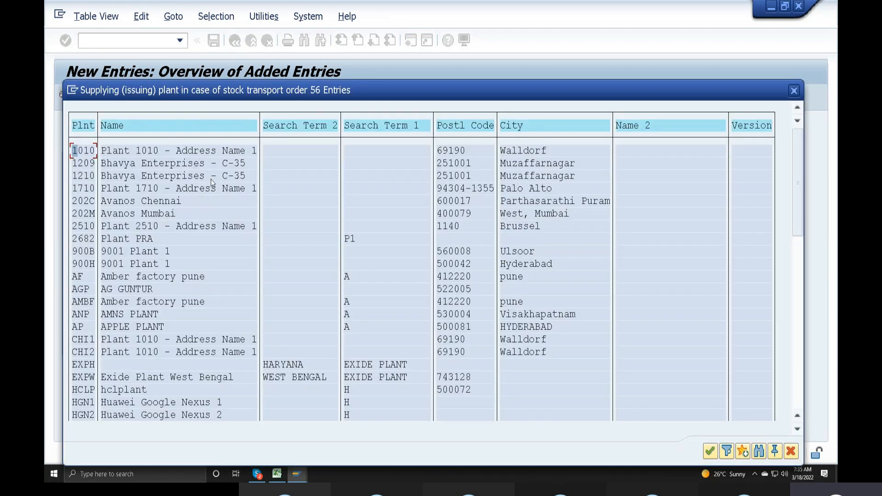
pyautogui.scroll(-3, 122, 323)
pyautogui.scroll(-1, 124, 325)
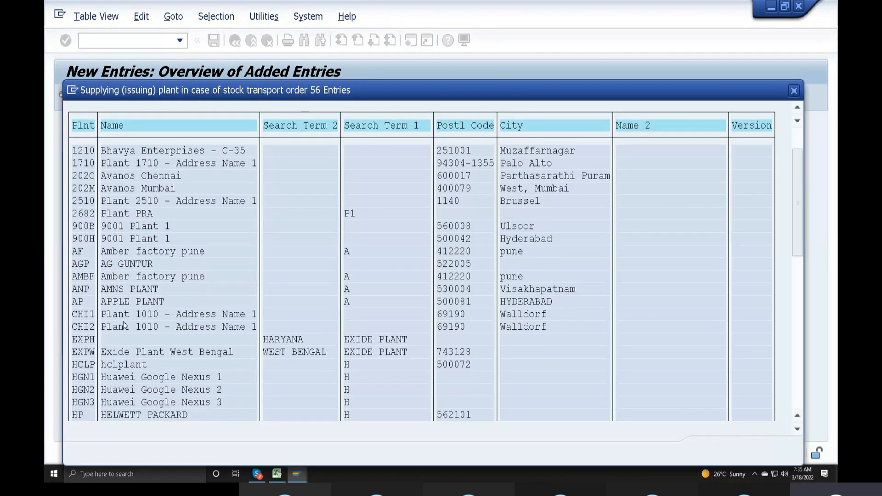
pyautogui.scroll(3, 123, 321)
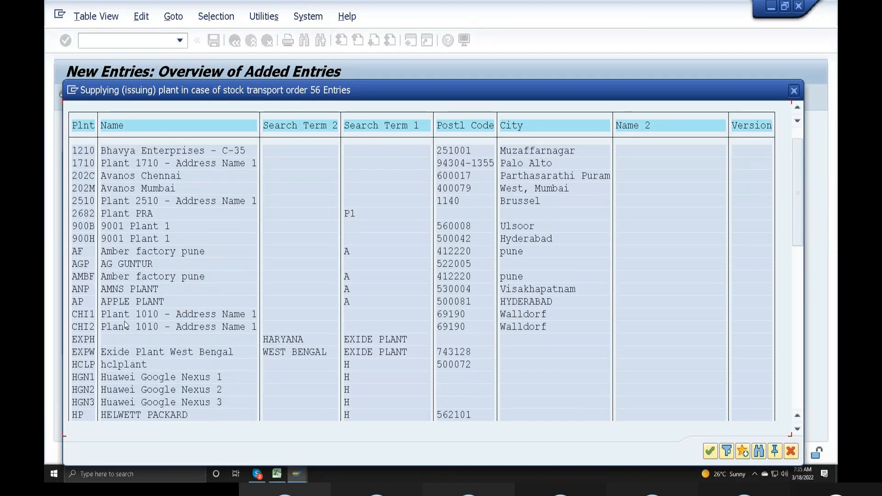
pyautogui.scroll(-3, 125, 326)
pyautogui.scroll(-1, 128, 340)
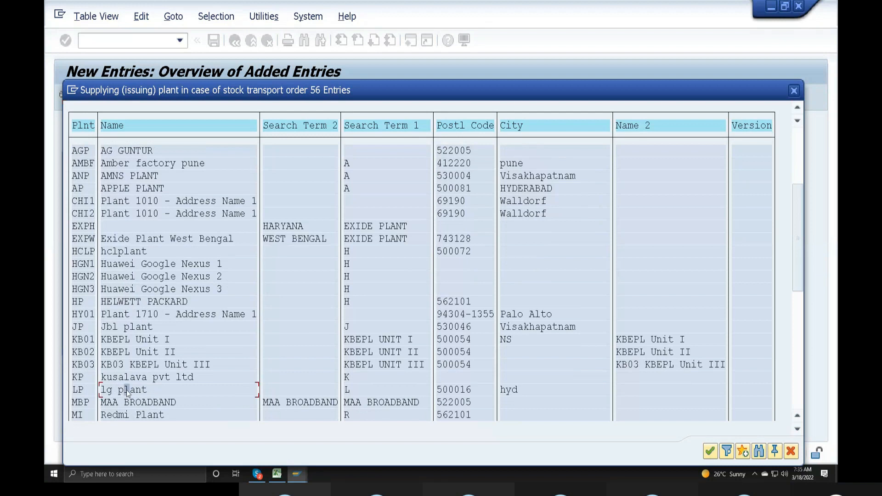
pyautogui.doubleClick(124, 390)
# Set the entry's delivery type to LF (Outbound Delivery) and its checking rule to LG (lg checking rule)
pyautogui.click(293, 178)
pyautogui.click(311, 178)
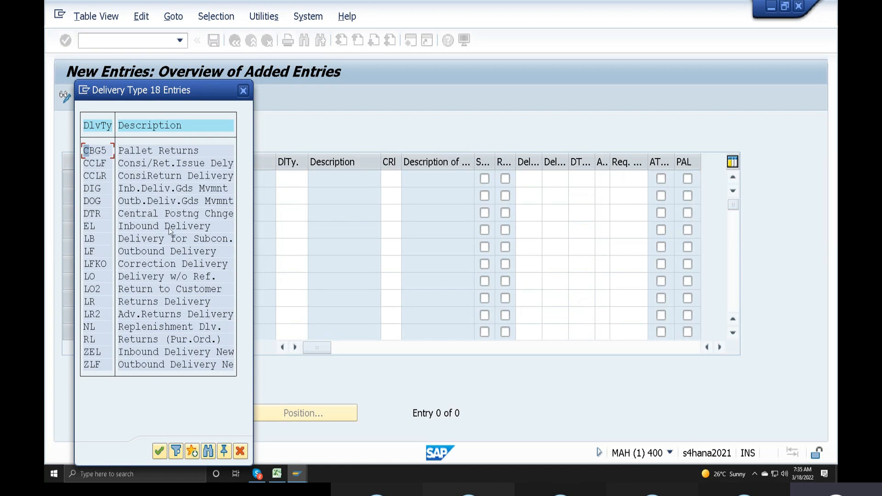
pyautogui.doubleClick(154, 252)
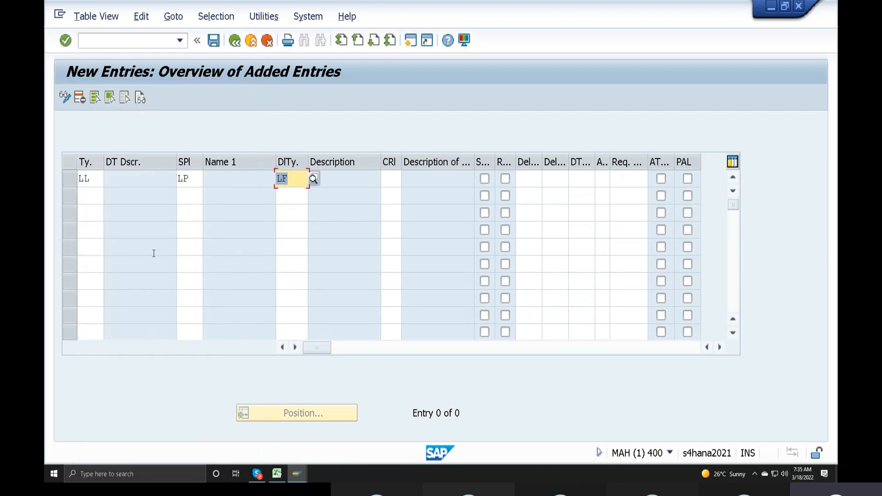
pyautogui.click(389, 182)
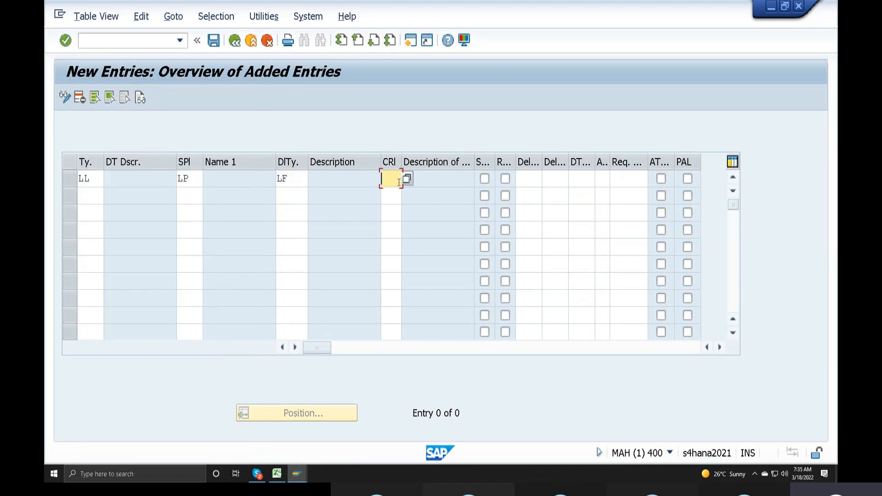
pyautogui.click(407, 179)
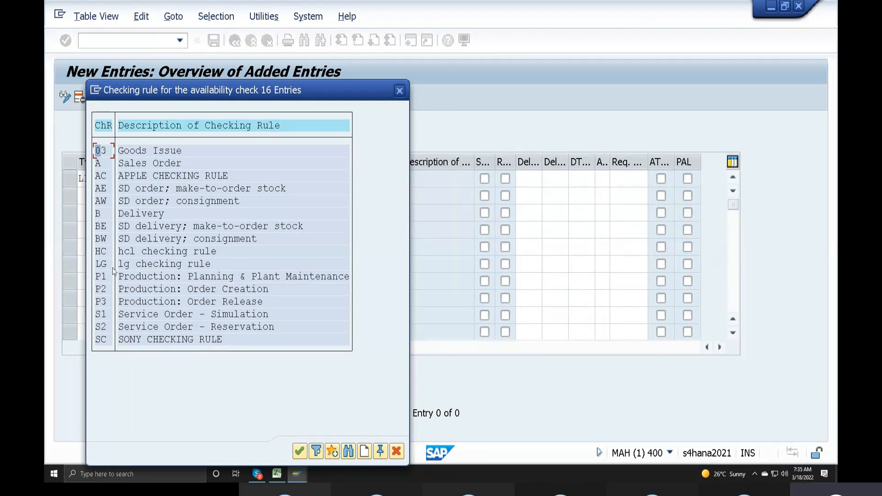
pyautogui.doubleClick(164, 263)
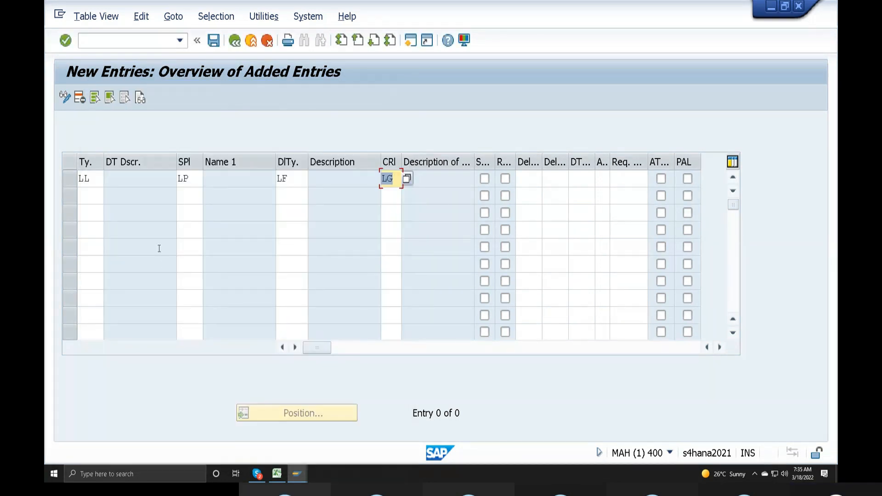
# Validate the completed LL entry for plant LP and save it
pyautogui.click(290, 181)
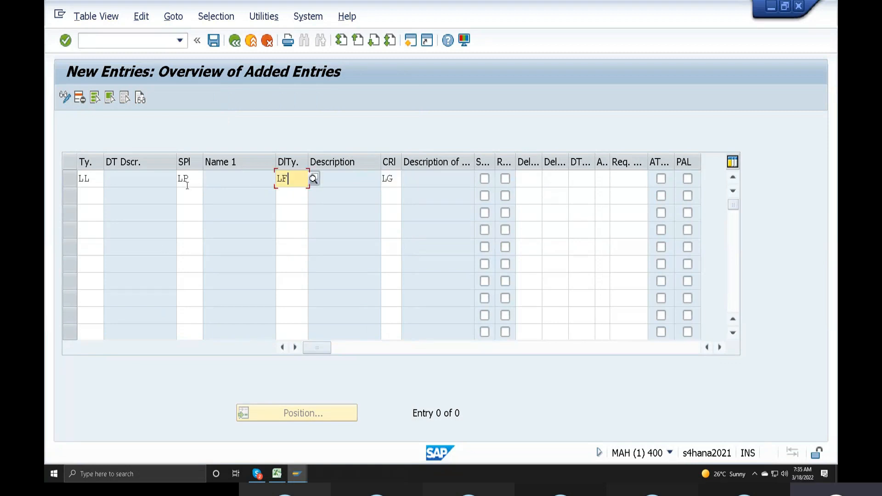
pyautogui.click(188, 185)
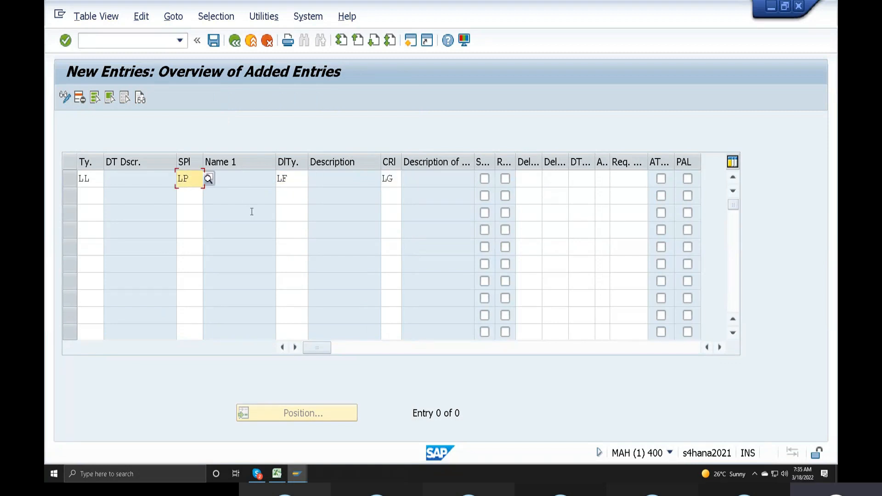
pyautogui.press('Return')
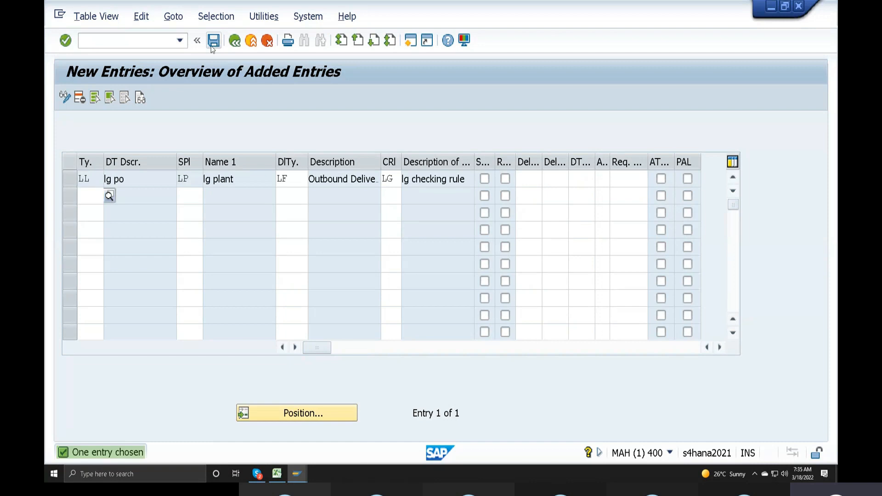
pyautogui.hotkey('ctrl', 's')
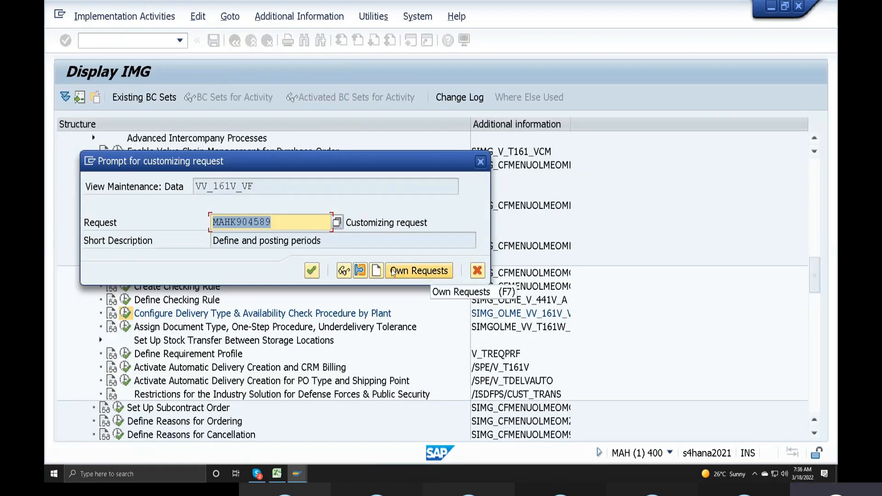
# Create and save a new customizing request with the short description "Configure delivery type and procedure availability by plant"
pyautogui.click(376, 271)
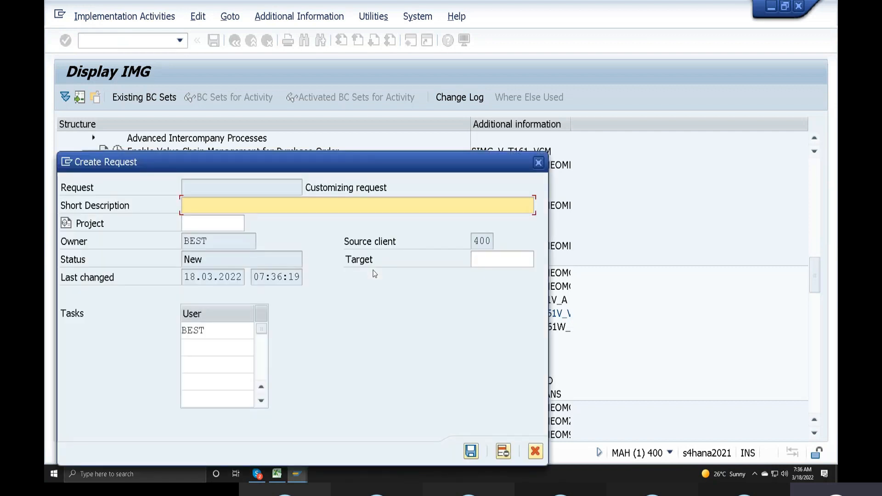
pyautogui.write('Configure delivery type ')
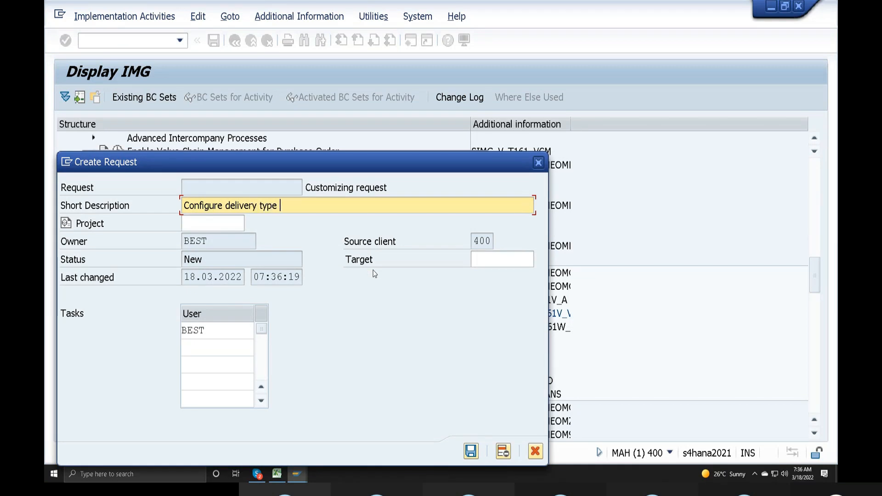
pyautogui.write('and procedure availabil')
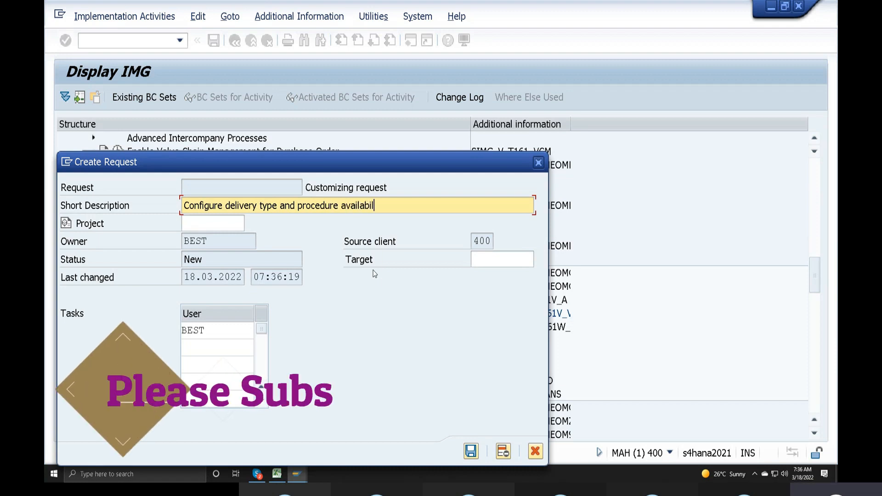
pyautogui.write('ity  by plant')
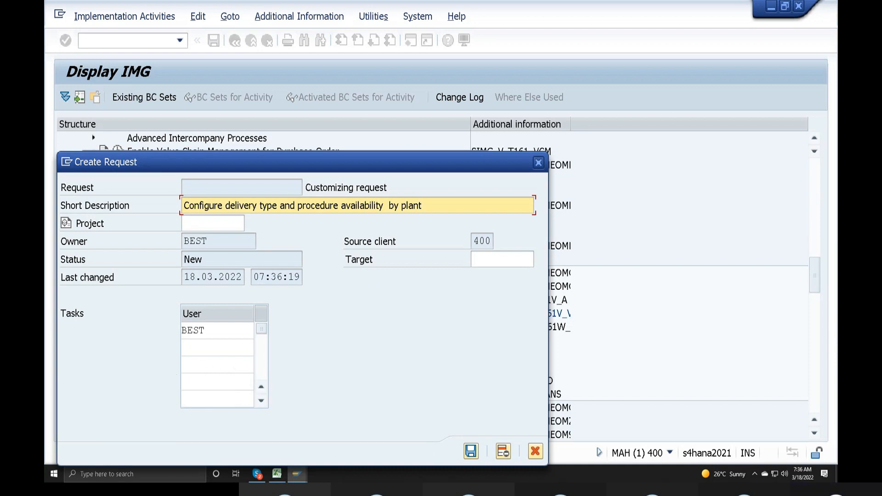
pyautogui.click(478, 452)
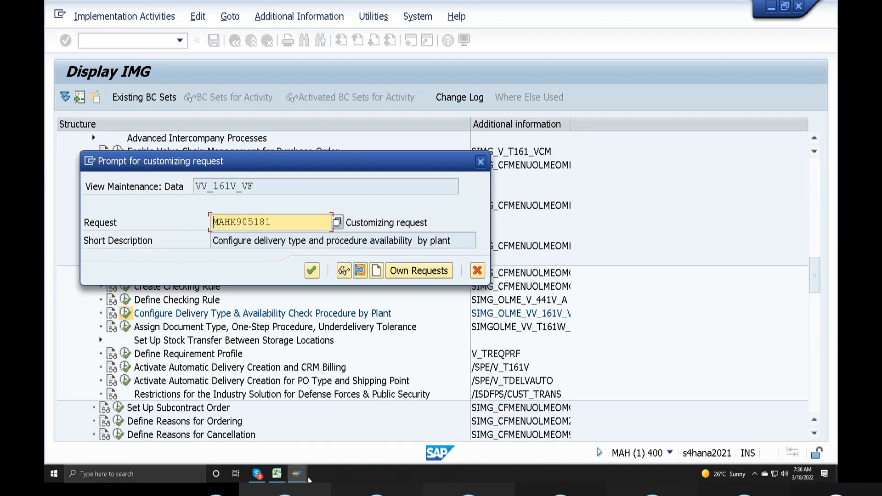
# Switch to the Excel tracking sheet and record the request number MAHK905181 in cell R176
pyautogui.click(277, 474)
pyautogui.click(589, 250)
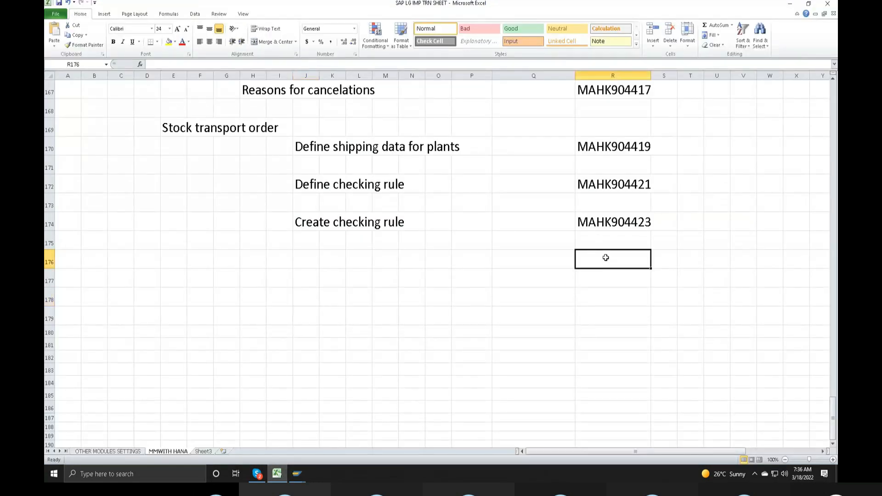
pyautogui.doubleClick(589, 249)
pyautogui.write('MAHK905181')
# Copy the request's short description from SAP into cell J176 of the Excel sheet and widen column Q to fit the text
pyautogui.click(299, 252)
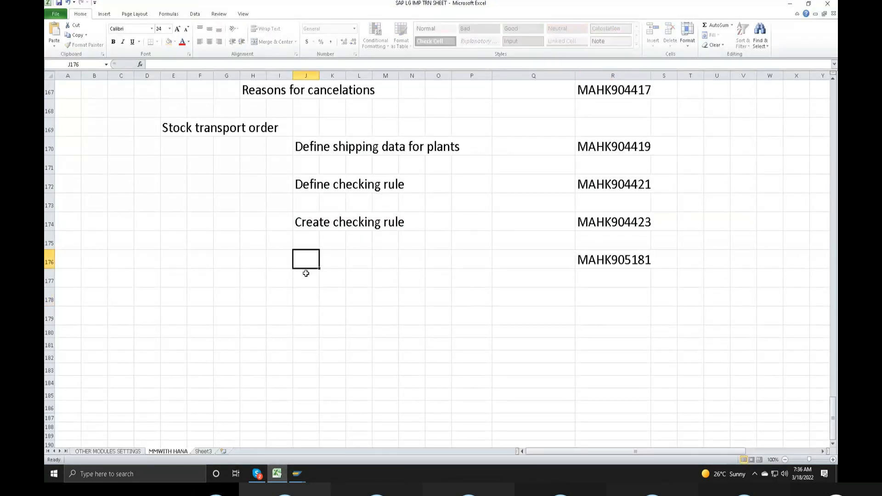
pyautogui.click(275, 476)
pyautogui.moveTo(452, 241); pyautogui.dragTo(177, 253)
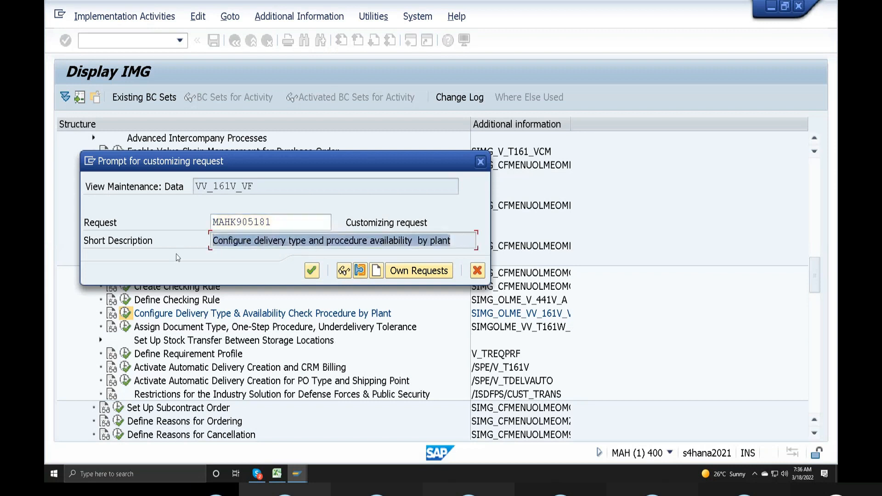
pyautogui.hotkey('ctrl', 'c')
pyautogui.click(283, 478)
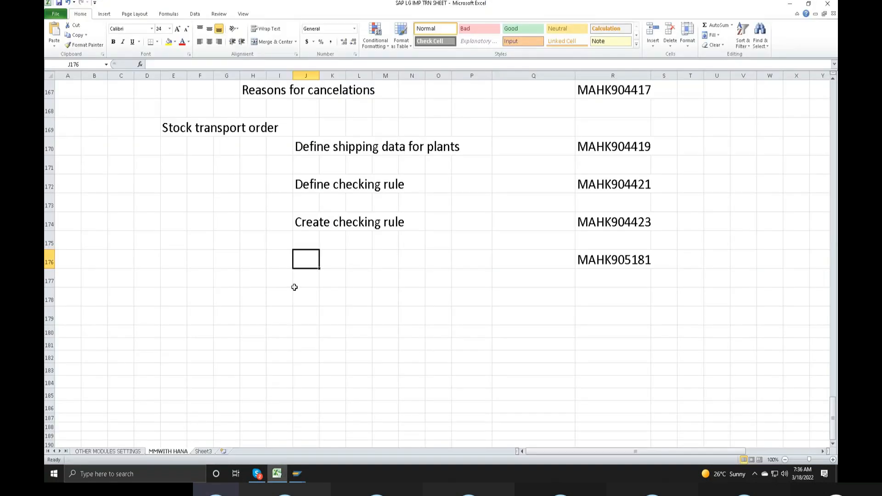
pyautogui.doubleClick(305, 258)
pyautogui.hotkey('ctrl', 'v')
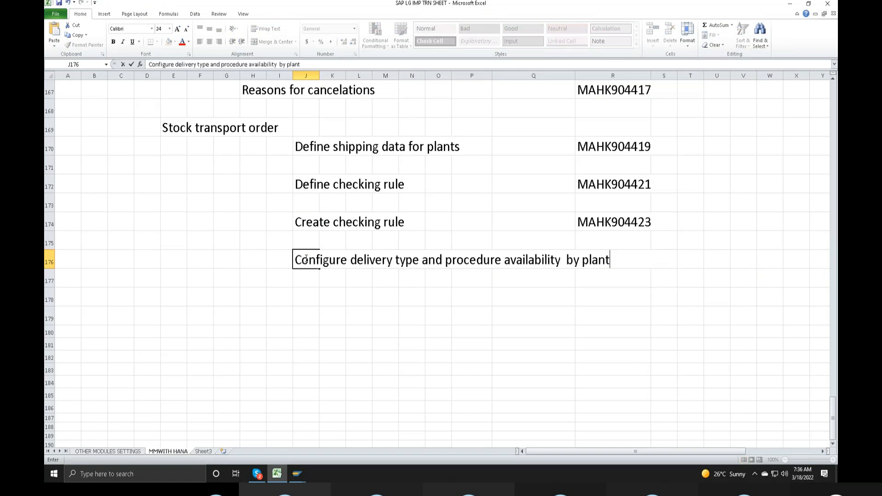
pyautogui.click(531, 134)
pyautogui.moveTo(575, 77); pyautogui.dragTo(617, 76)
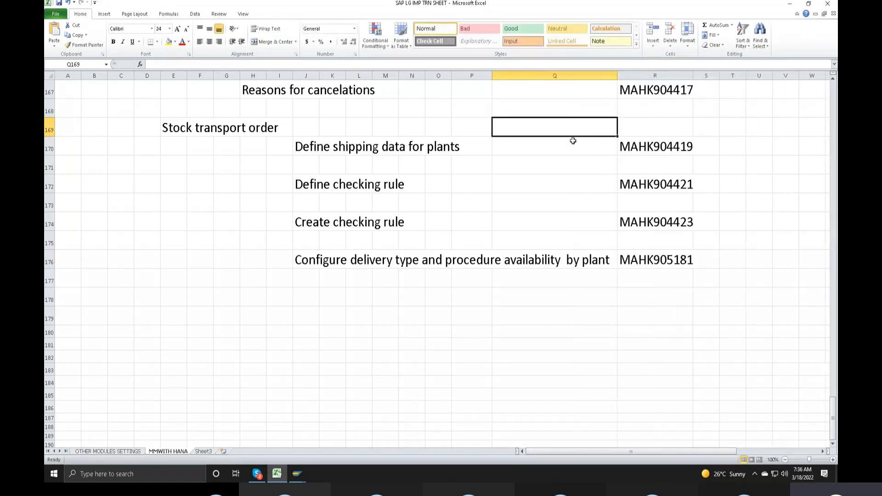
# Switch back to SAP, confirm the new customizing request and return to the IMG structure
pyautogui.click(278, 474)
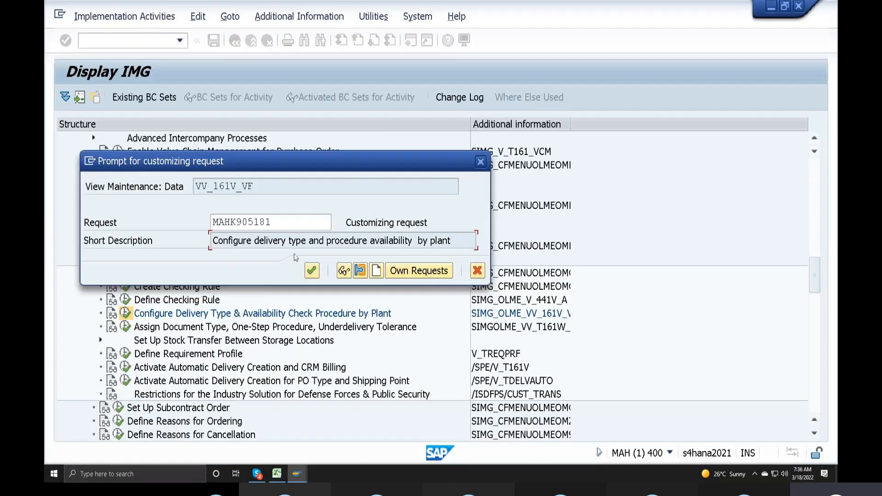
pyautogui.click(311, 272)
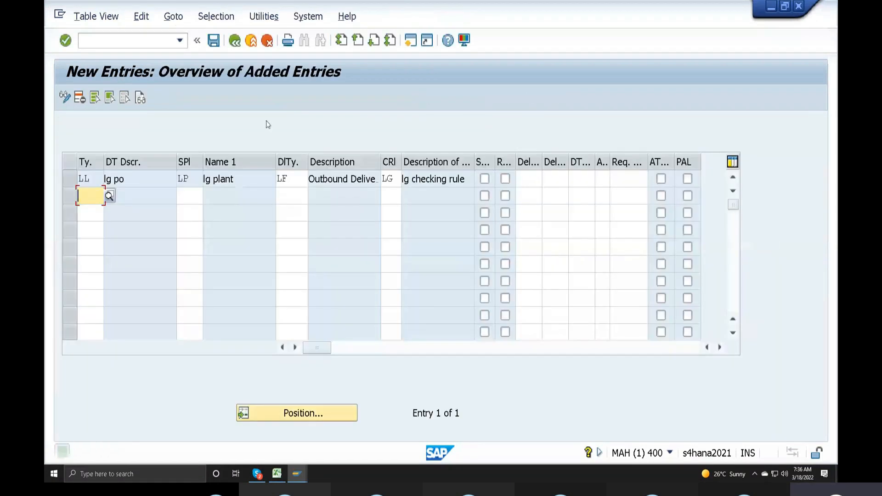
pyautogui.click(234, 40)
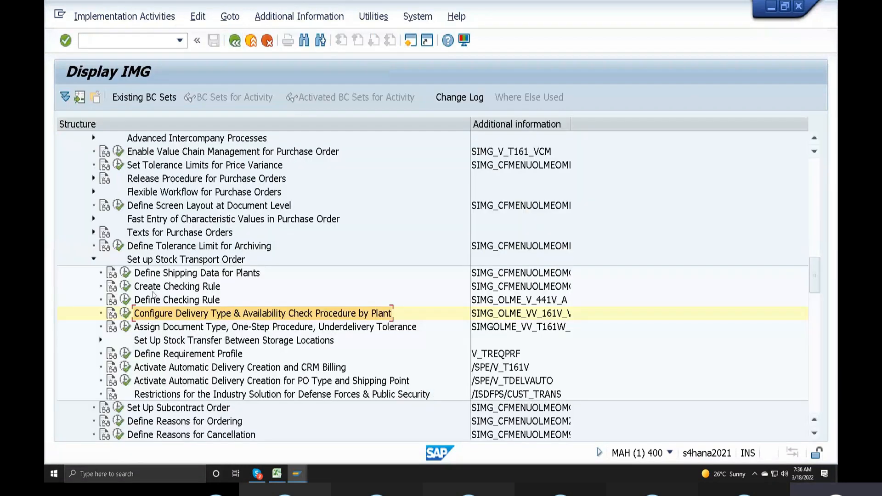
# Open the activity Assign Document Type, One-Step Procedure, Underdelivery Tolerance and start a new entry
pyautogui.click(149, 328)
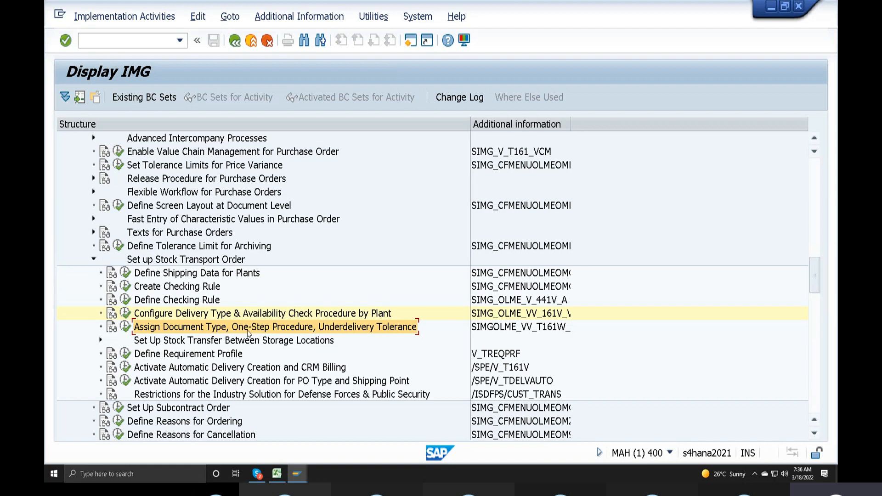
pyautogui.doubleClick(134, 328)
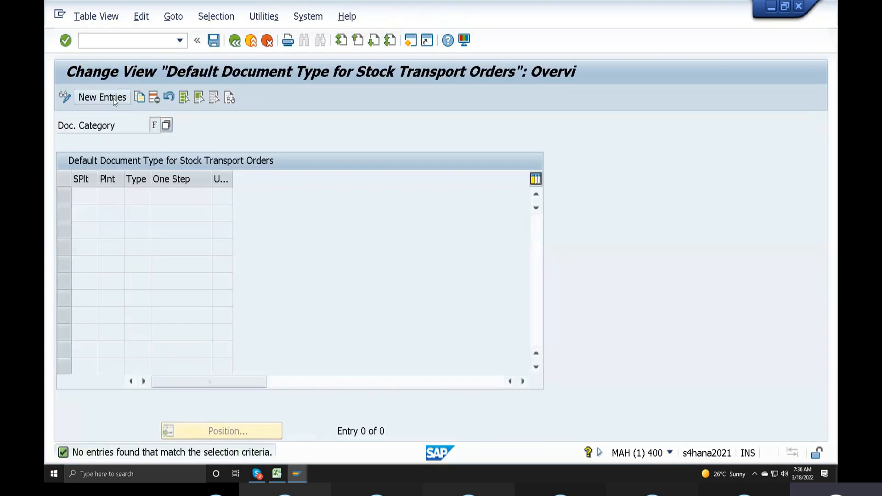
pyautogui.click(102, 96)
pyautogui.press('F4')
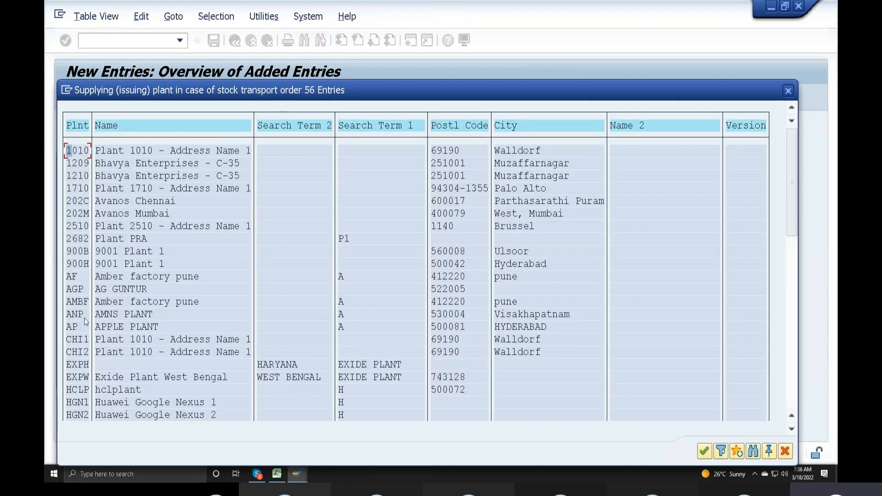
pyautogui.click(788, 91)
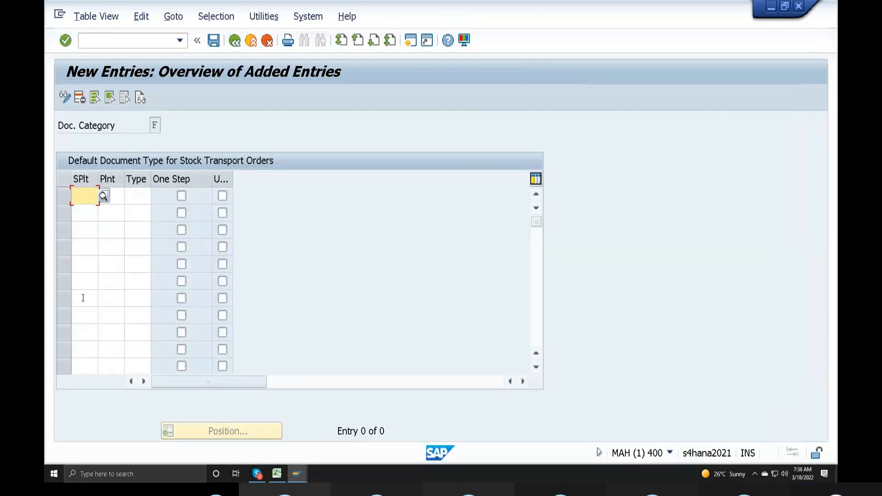
# Set both the supplying plant and the receiving plant of the new entry to LP (lg plant)
pyautogui.write('lp')
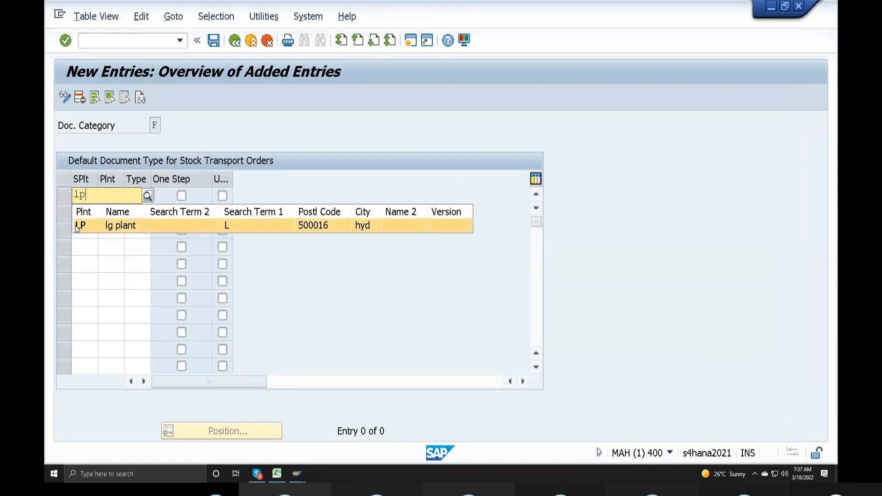
pyautogui.click(115, 224)
pyautogui.click(120, 201)
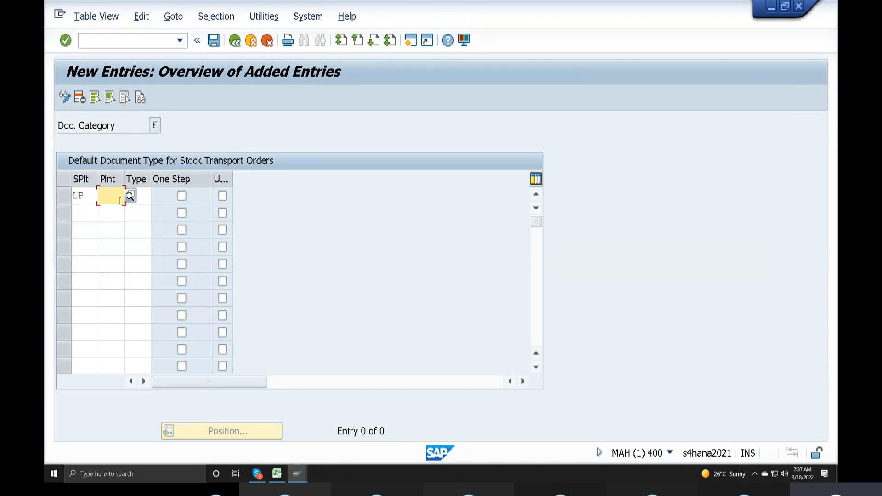
pyautogui.write('lp')
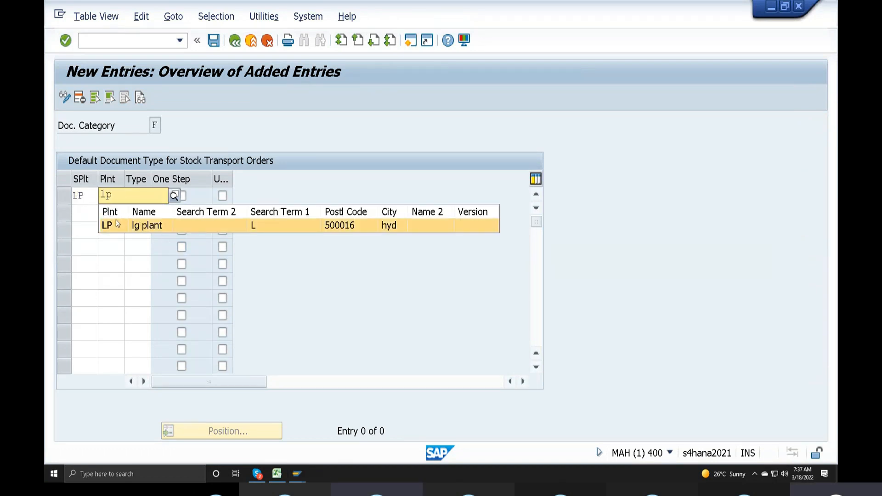
pyautogui.click(157, 226)
# Set the entry's document type to LL (lg po) from the list of purchasing document types
pyautogui.click(156, 198)
pyautogui.click(156, 197)
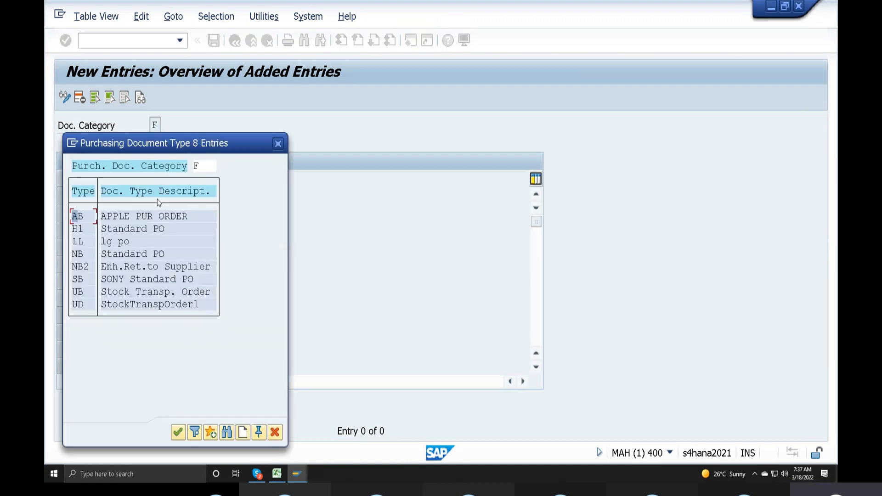
pyautogui.click(110, 244)
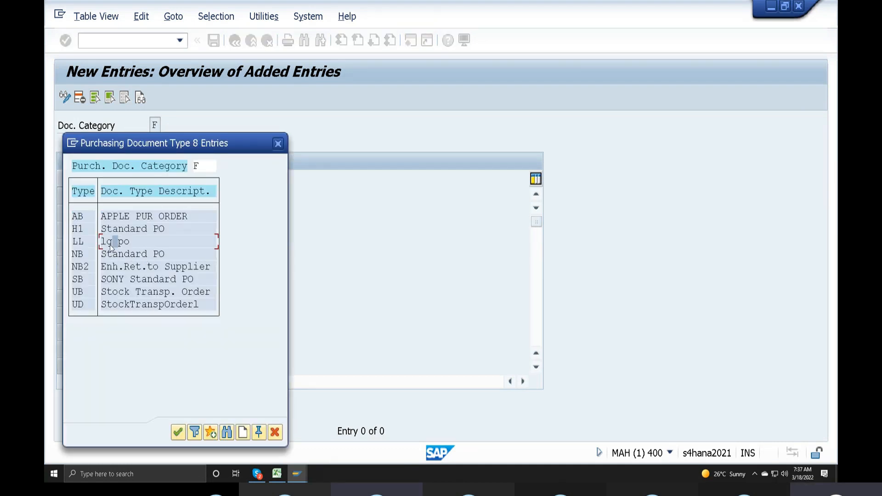
pyautogui.doubleClick(110, 245)
# Read the help on the one-step stock transfer procedure and enable One Step for the LP entry
pyautogui.click(182, 196)
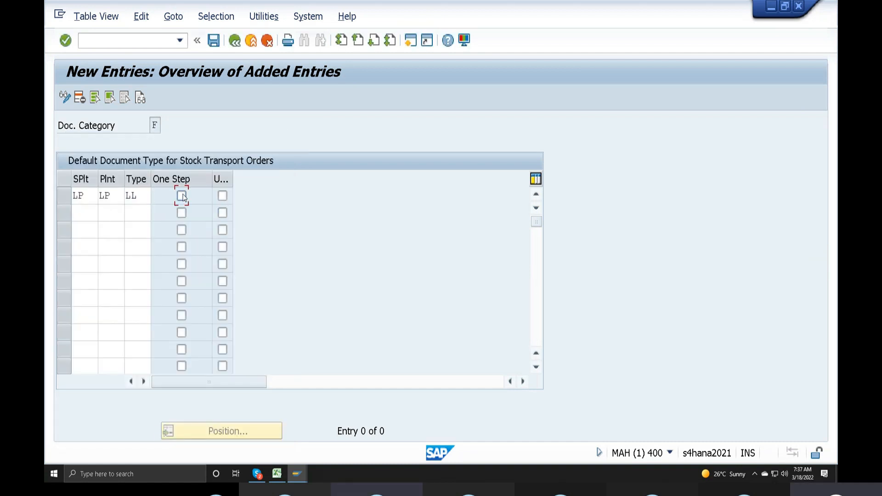
pyautogui.press('Return')
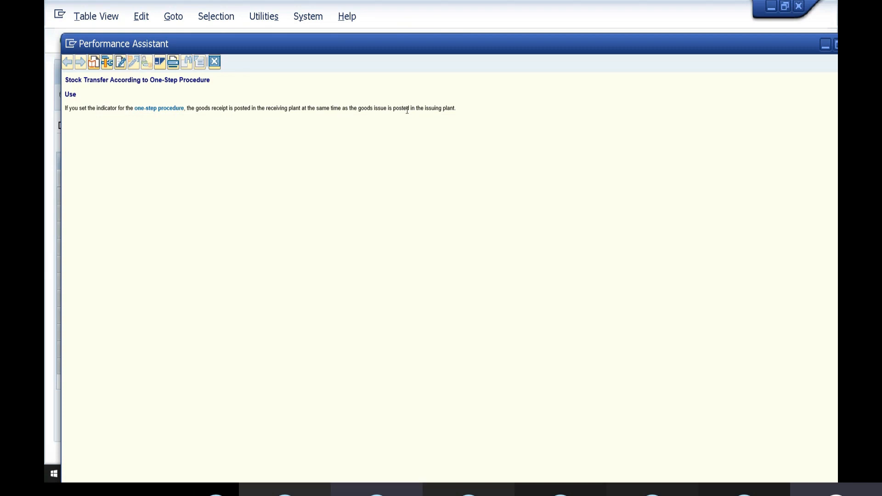
pyautogui.moveTo(456, 107); pyautogui.dragTo(199, 91)
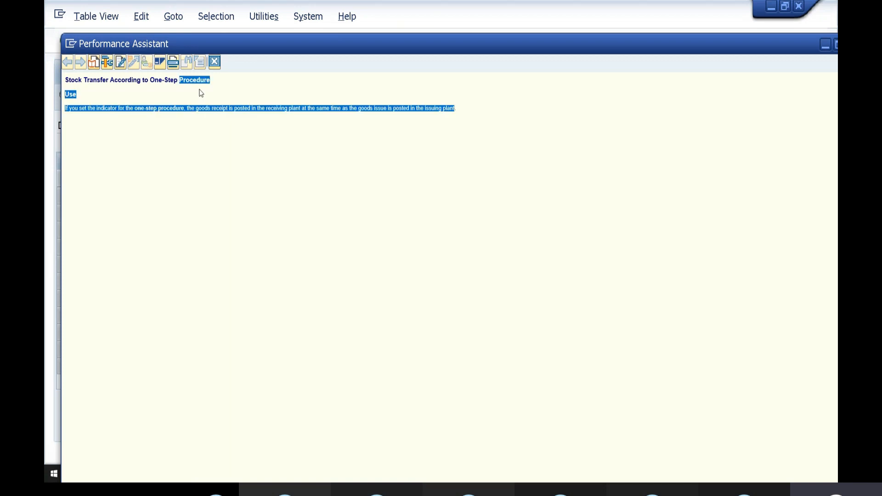
pyautogui.click(214, 62)
pyautogui.click(182, 196)
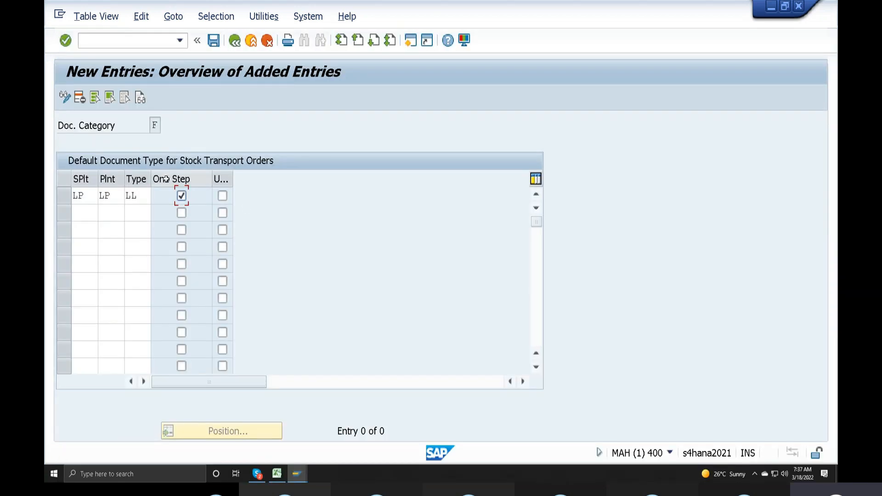
pyautogui.click(182, 198)
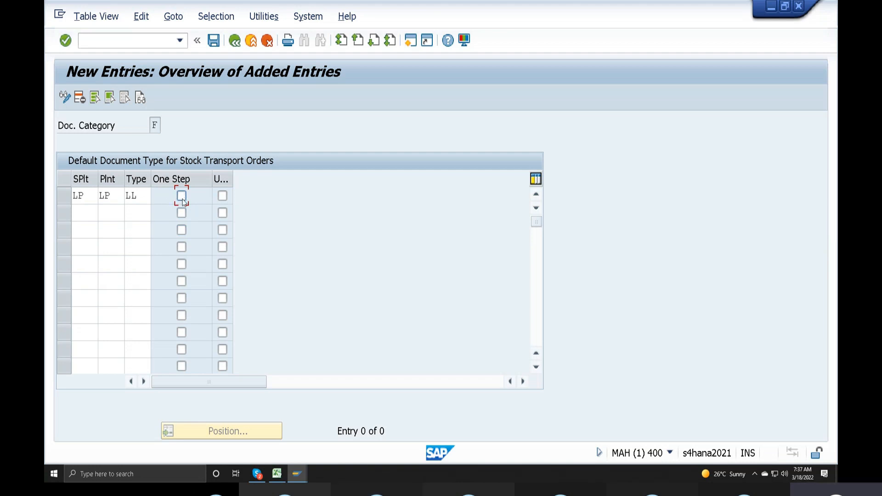
pyautogui.click(182, 198)
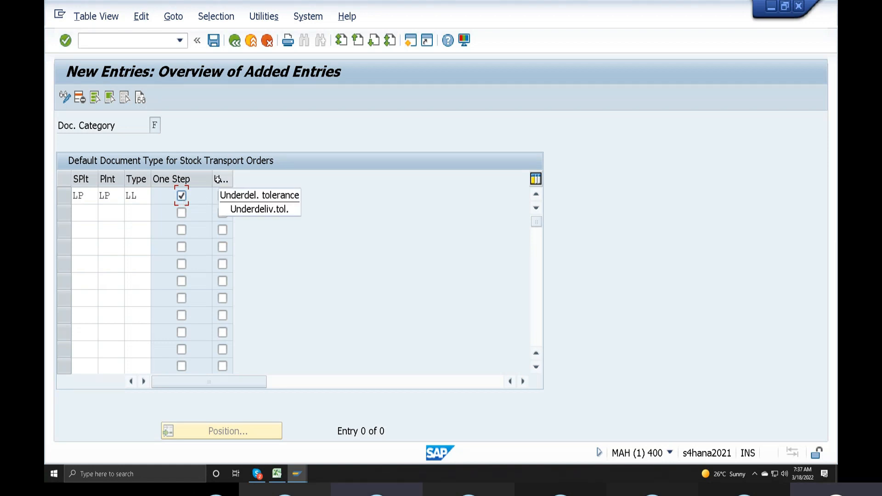
# Enable the underdelivery tolerance indicator for the LP entry and read its help text
pyautogui.click(222, 197)
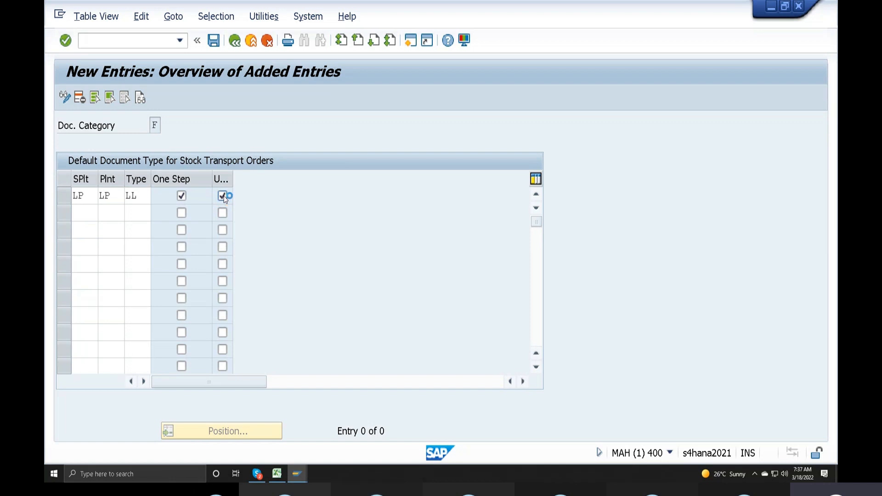
pyautogui.press('F1')
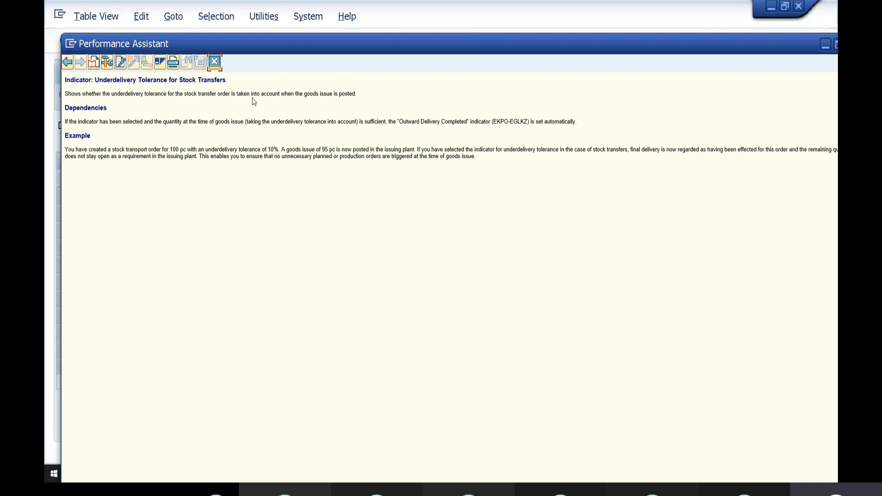
pyautogui.moveTo(357, 94); pyautogui.dragTo(66, 81)
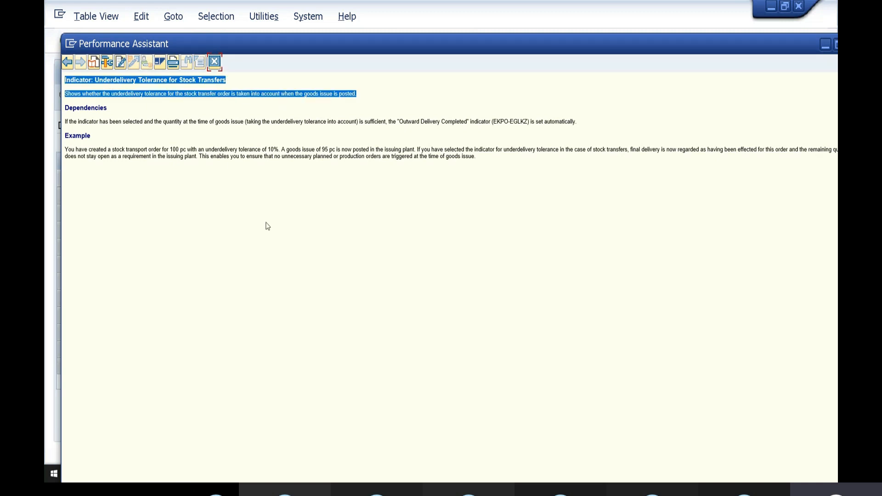
pyautogui.click(214, 61)
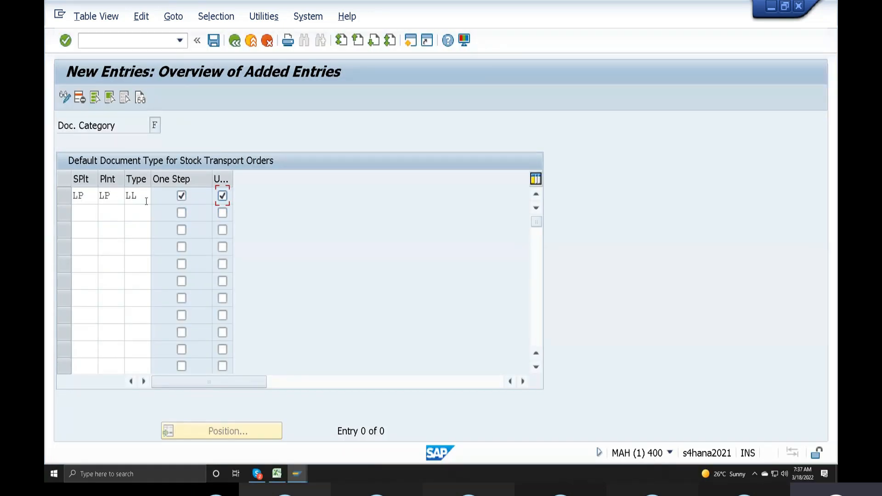
# Review the available purchasing document types for the LP entry's Type field and close the list without changing LL
pyautogui.click(144, 194)
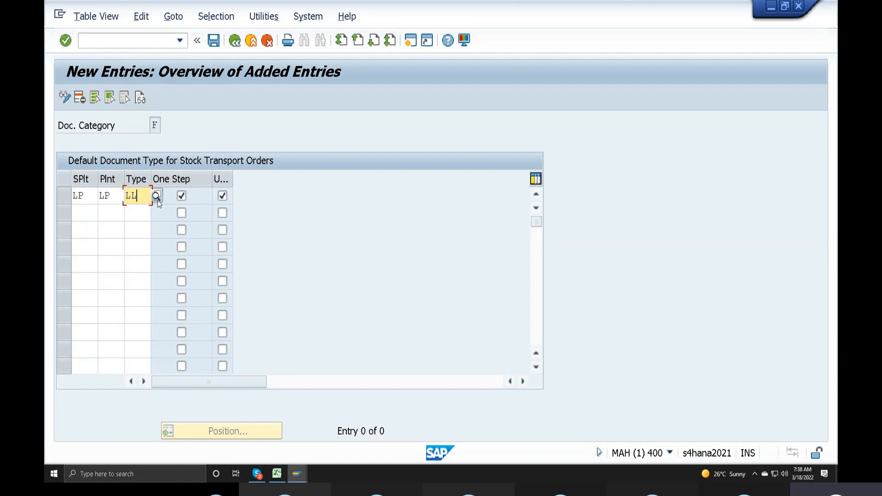
pyautogui.click(156, 199)
pyautogui.click(122, 255)
pyautogui.click(78, 242)
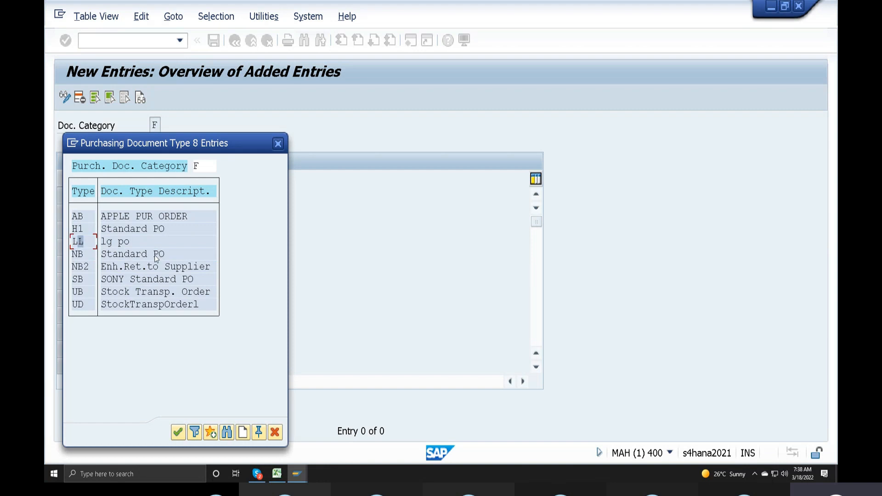
pyautogui.click(278, 144)
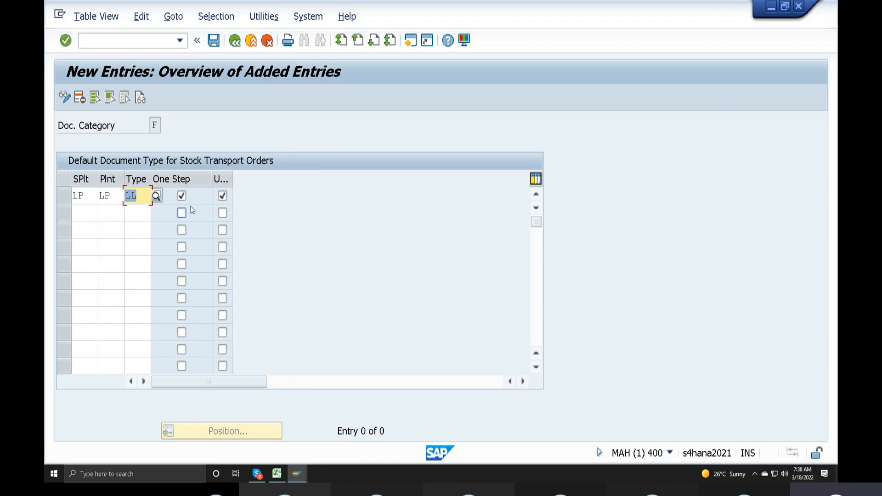
# Save the LP entry and create a customizing request with the short description "Asign document types one setep procedure and tolerance"
pyautogui.click(213, 40)
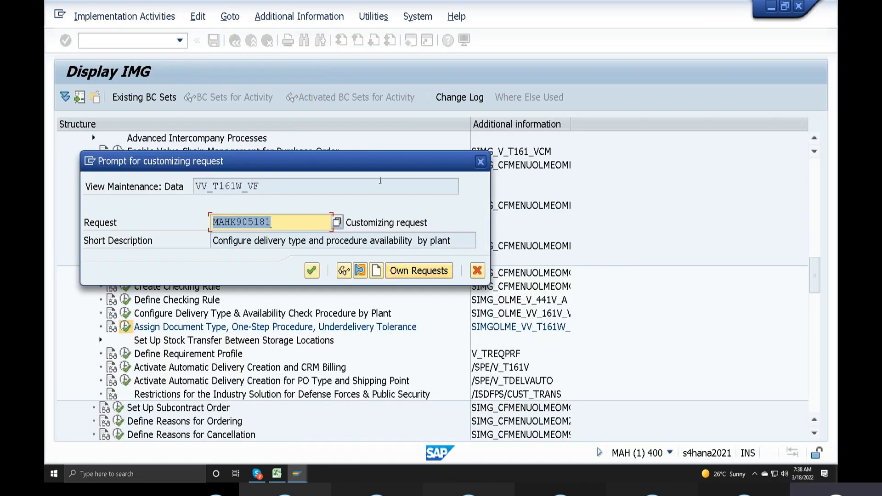
pyautogui.moveTo(381, 171); pyautogui.dragTo(459, 140)
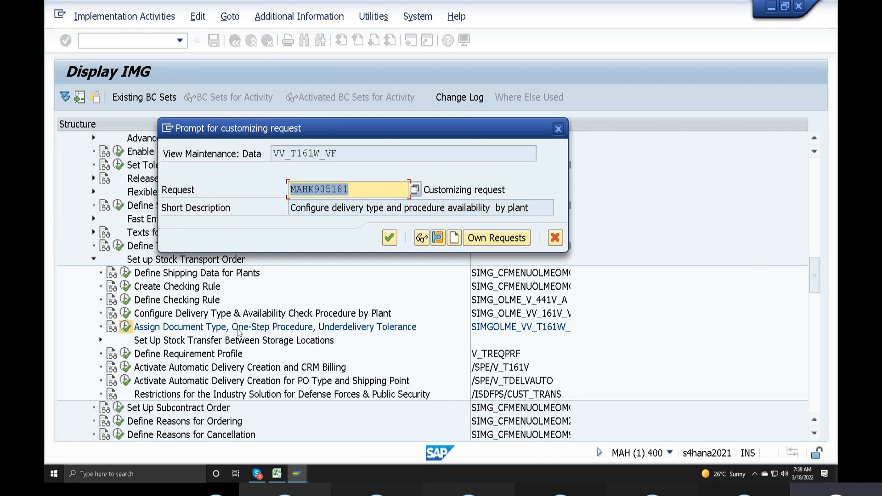
pyautogui.click(454, 237)
pyautogui.write('A')
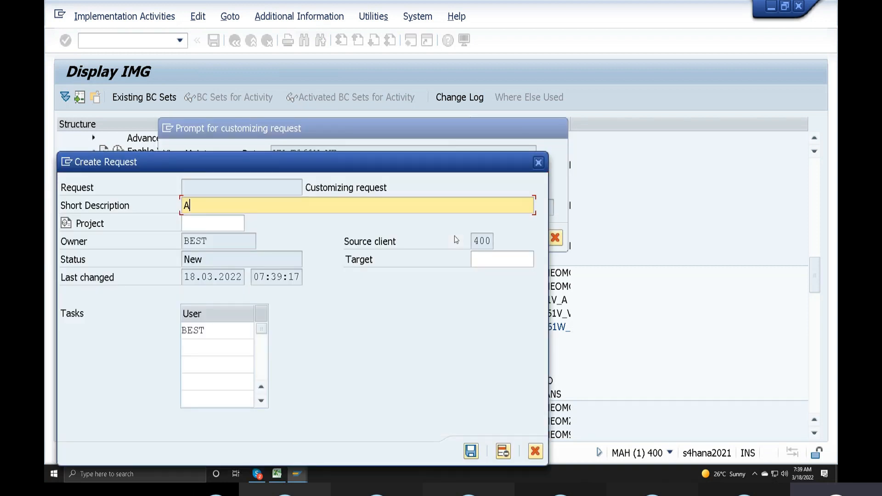
pyautogui.write('sign document types one setep')
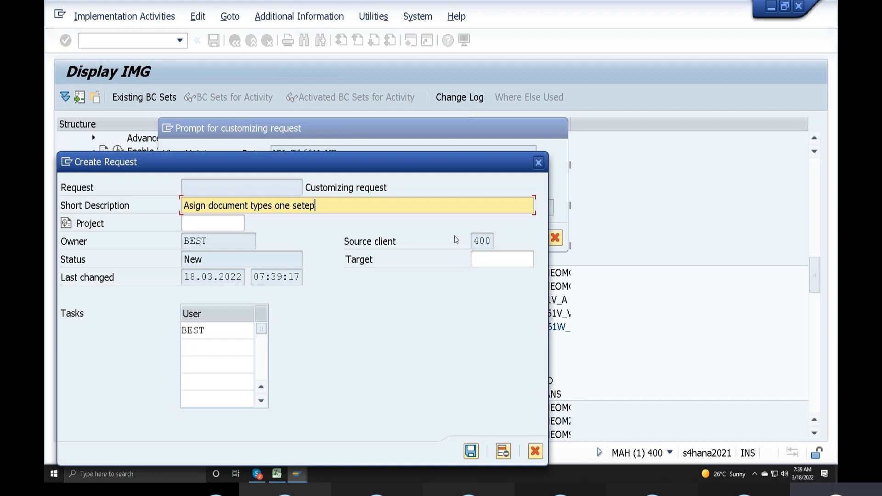
pyautogui.write(' procedure and toleran ce')
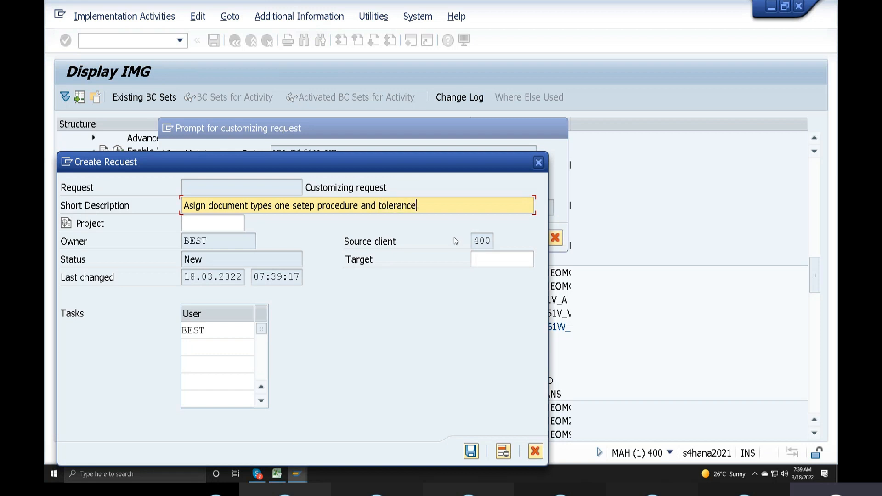
pyautogui.click(471, 452)
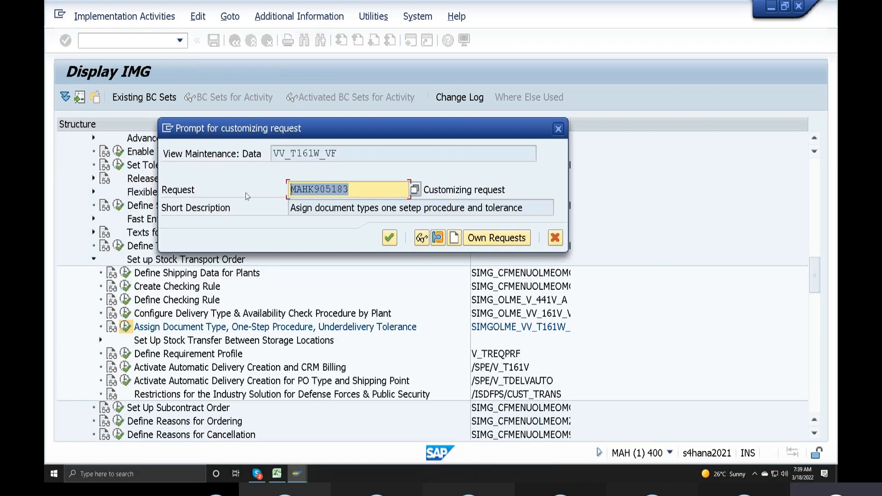
# Copy the new customizing request number into cell R178 of the Excel log
pyautogui.hotkey('ctrl', 'c')
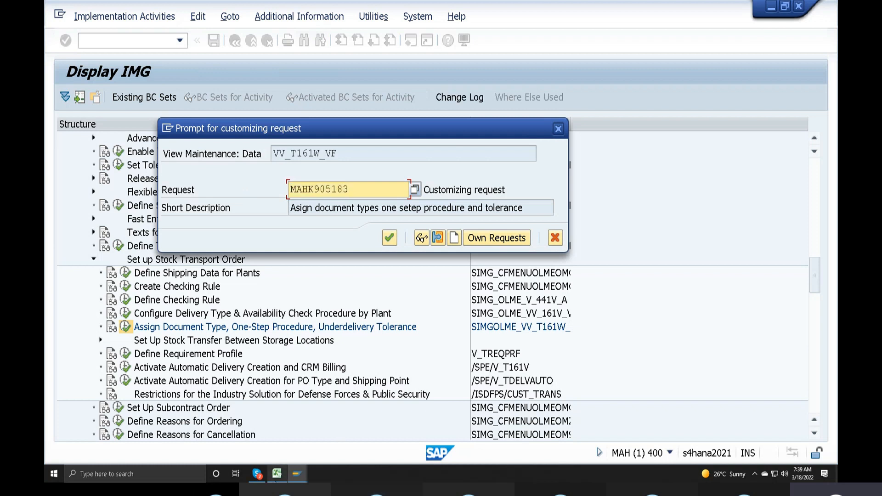
pyautogui.click(276, 474)
pyautogui.click(652, 296)
pyautogui.hotkey('ctrl', 'v')
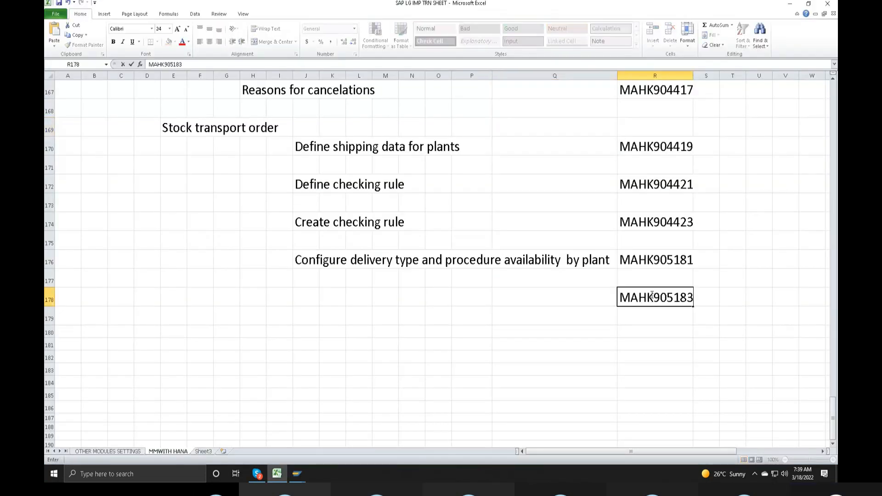
# Copy the request's short description from SAP into cell J178 of the Excel log
pyautogui.click(305, 299)
pyautogui.moveTo(297, 473)
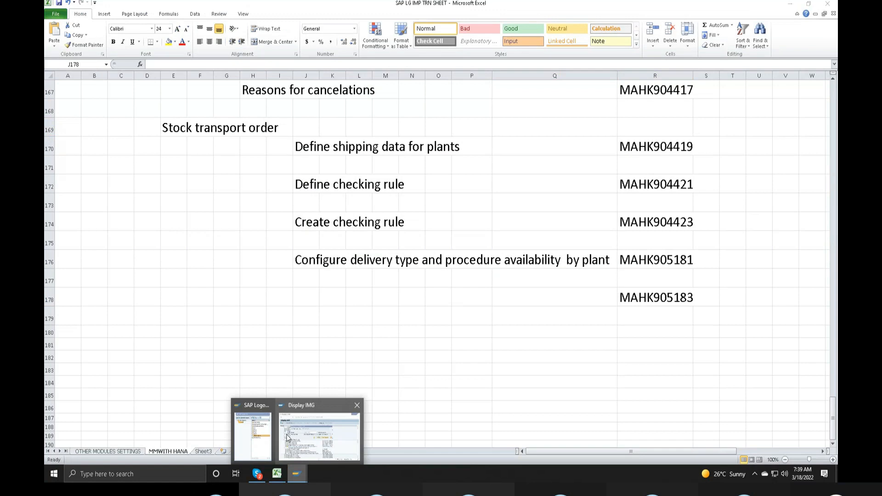
pyautogui.click(304, 443)
pyautogui.moveTo(532, 214); pyautogui.dragTo(283, 219)
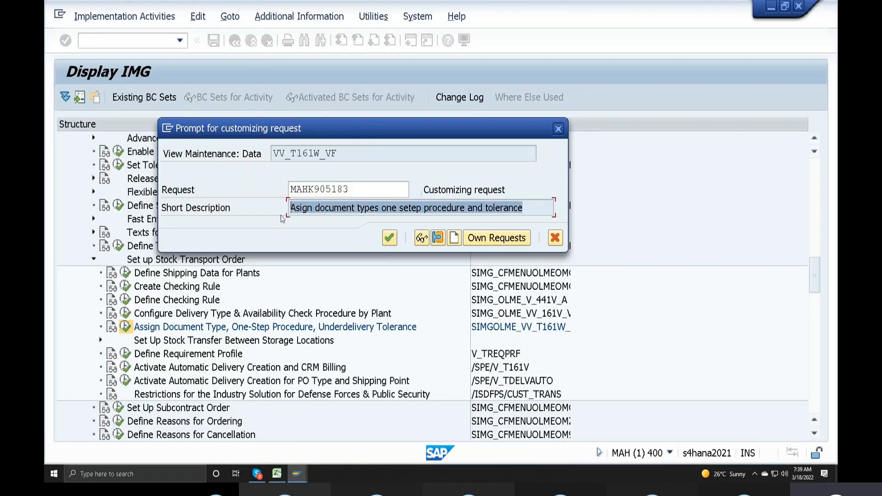
pyautogui.click(277, 474)
pyautogui.doubleClick(305, 299)
pyautogui.hotkey('ctrl', 'v')
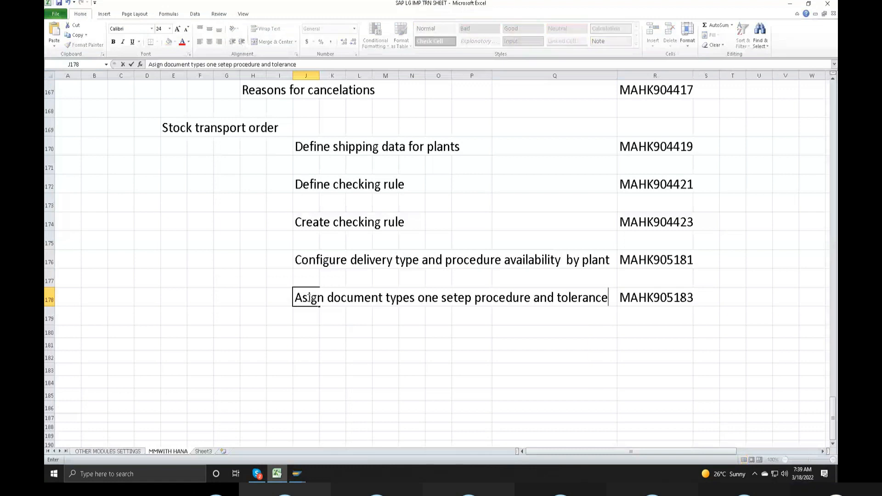
# Commit the description in the Excel log and narrow column I
pyautogui.click(581, 115)
pyautogui.moveTo(292, 74); pyautogui.dragTo(279, 152)
pyautogui.click(338, 356)
# Switch back to SAP, confirm the customizing request for the LP entry and return to the IMG structure
pyautogui.click(297, 474)
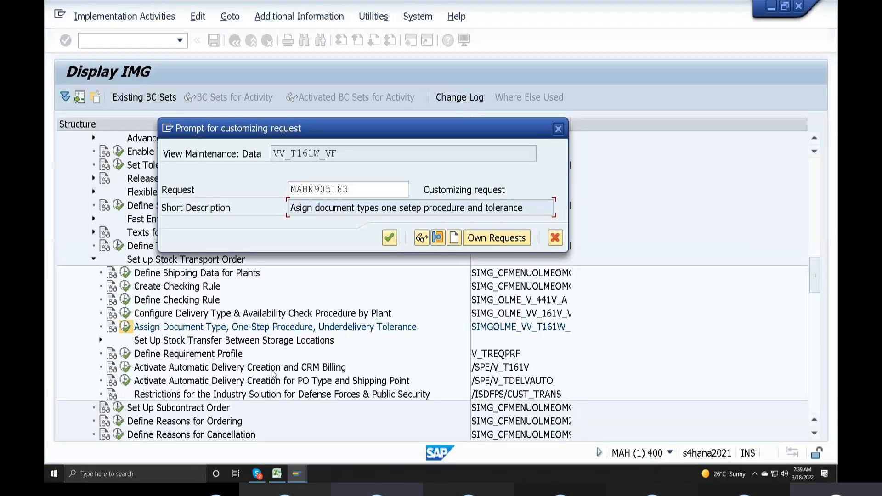
pyautogui.click(389, 238)
pyautogui.click(235, 42)
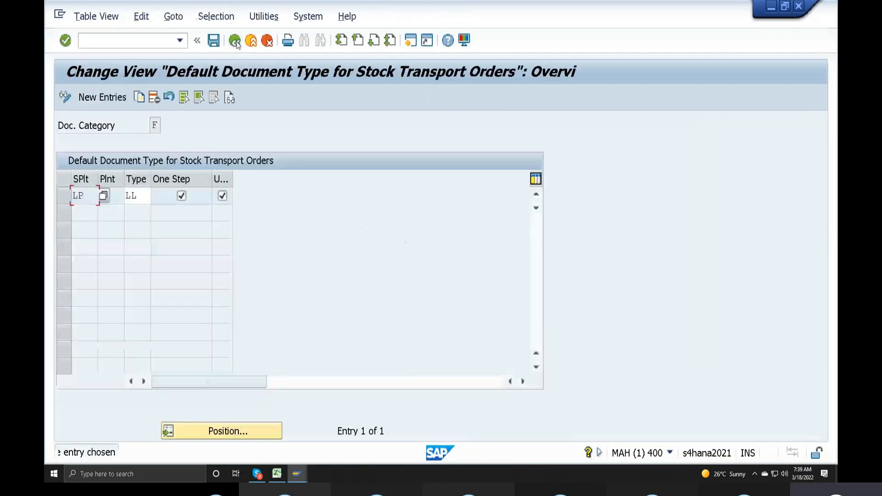
pyautogui.click(235, 41)
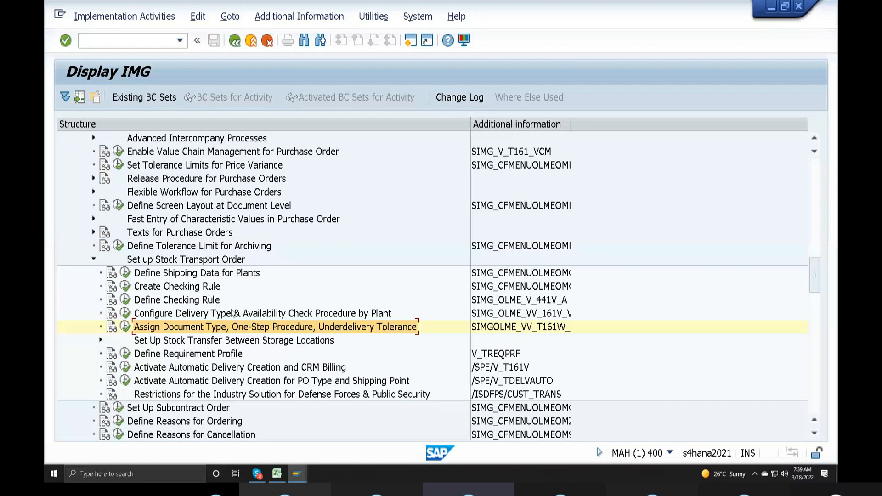
# Check the log in Excel and reopen the Assign Document Type, One-Step Procedure, Underdelivery Tolerance activity in SAP
pyautogui.click(281, 477)
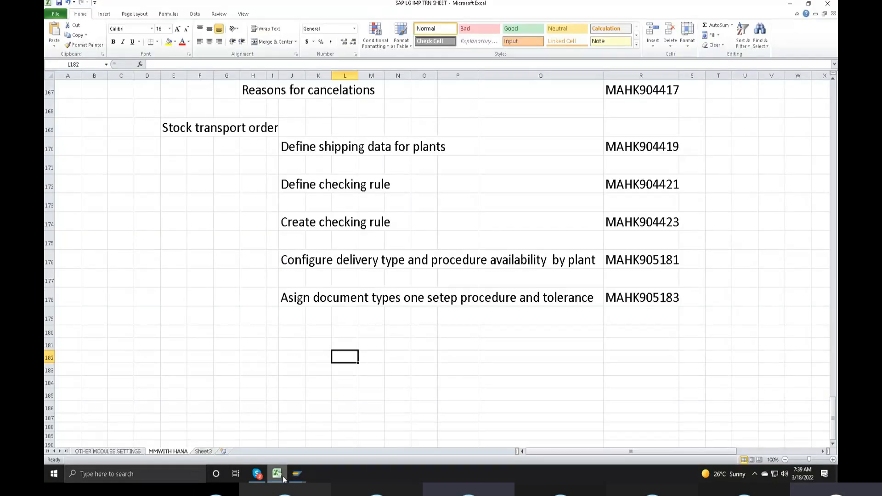
pyautogui.moveTo(296, 474)
pyautogui.click(326, 430)
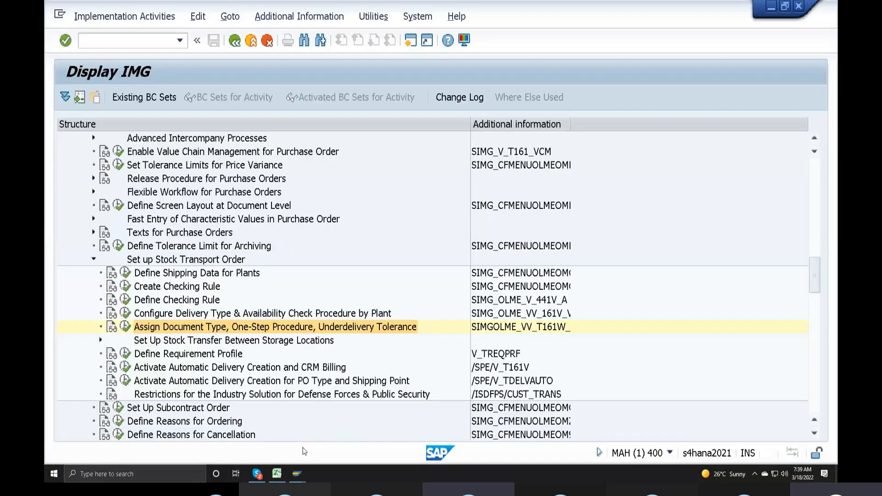
pyautogui.doubleClick(146, 329)
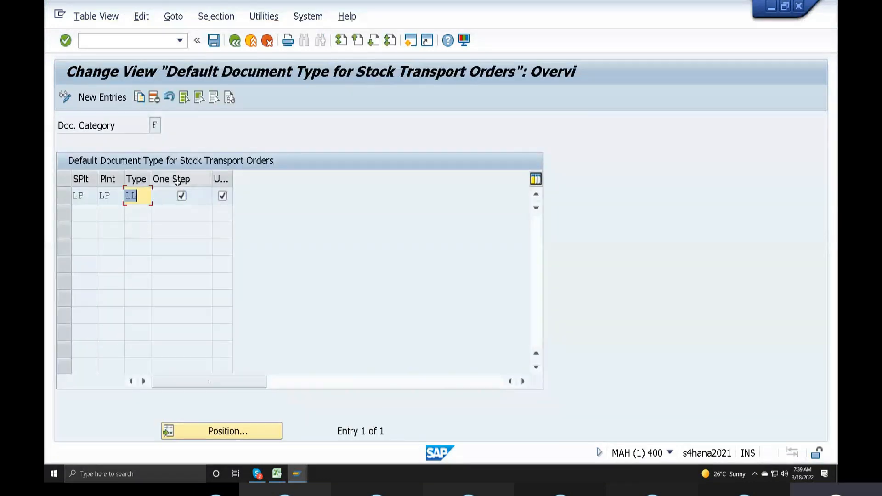
# Read the help on the LP entry's One Step indicator about posting goods receipt and goods issue together
pyautogui.click(182, 196)
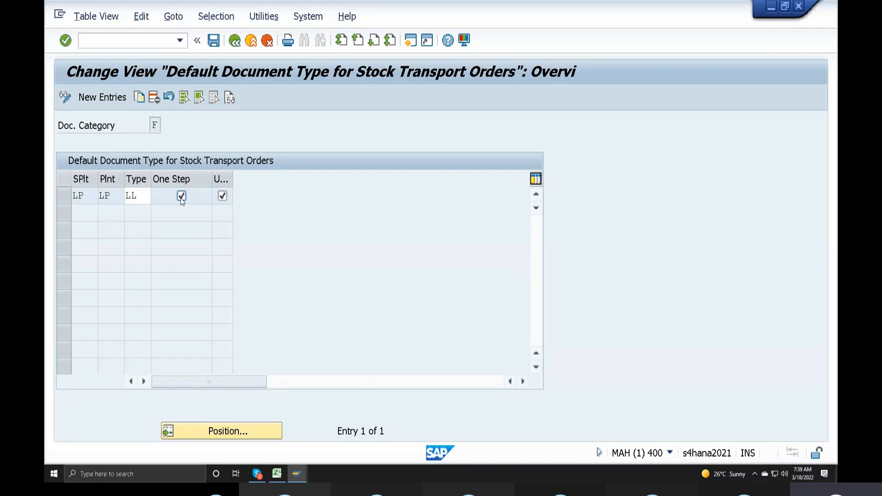
pyautogui.press('F1')
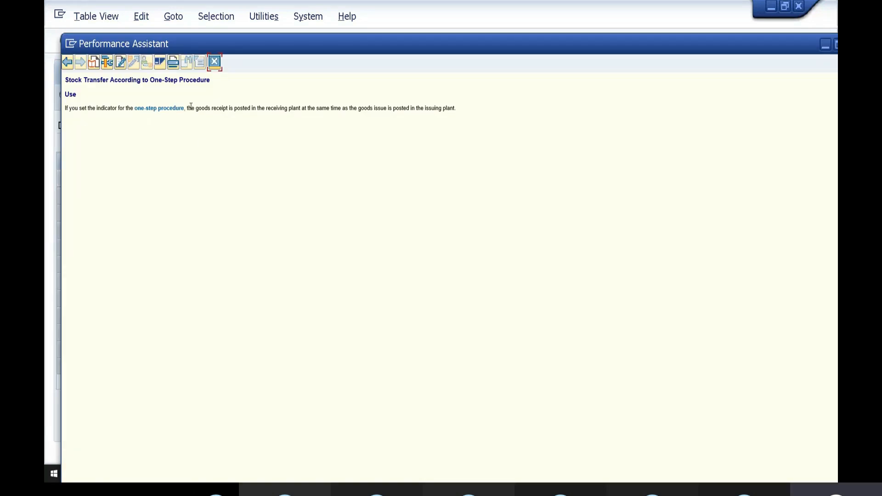
pyautogui.moveTo(189, 107); pyautogui.dragTo(238, 118)
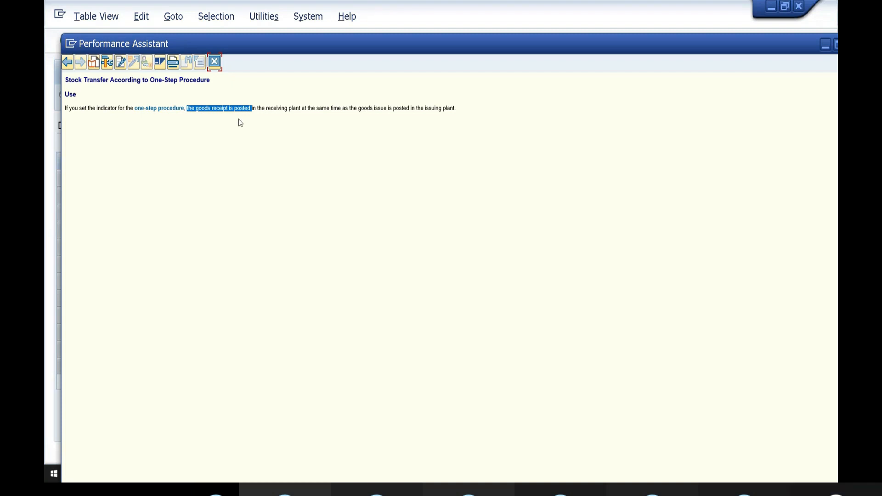
pyautogui.click(229, 119)
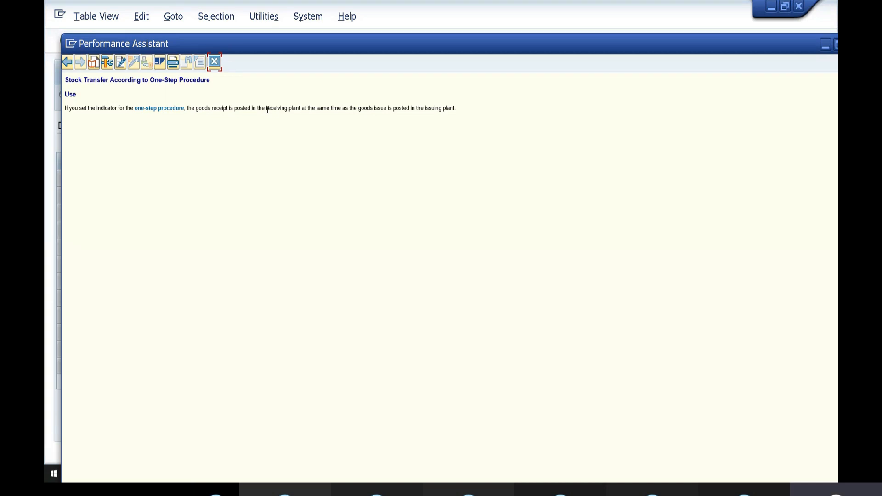
pyautogui.moveTo(267, 109); pyautogui.dragTo(454, 119)
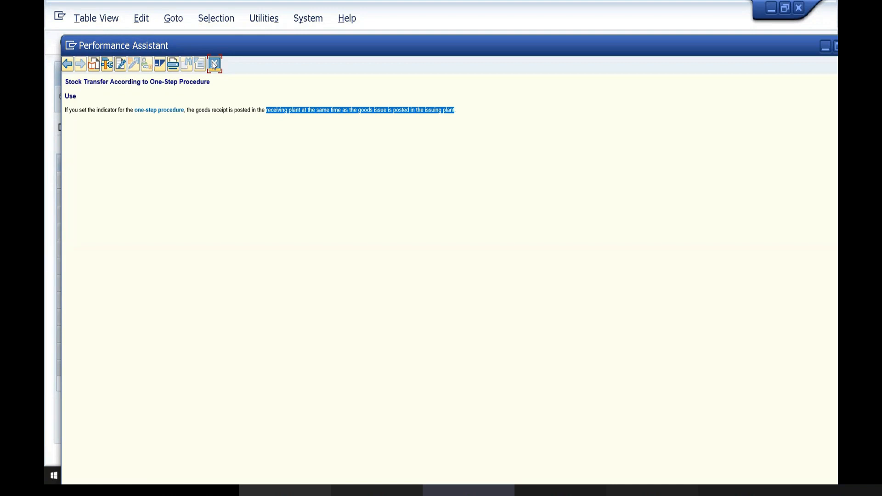
pyautogui.click(214, 64)
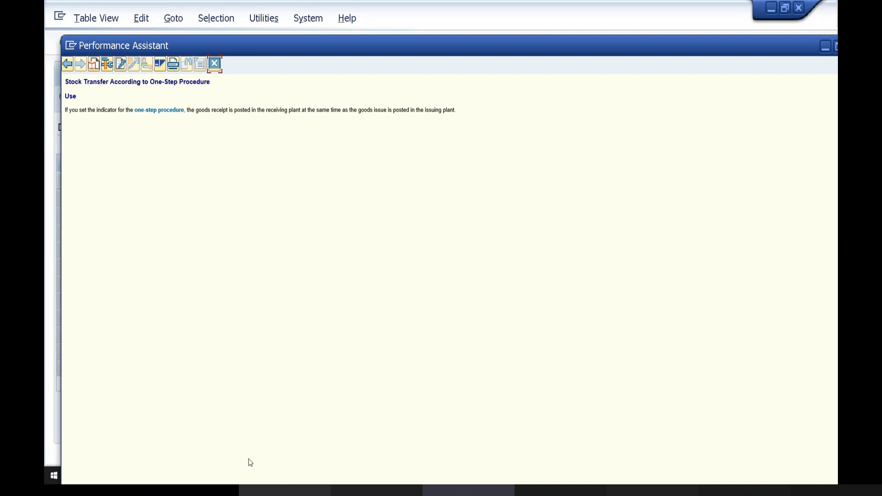
pyautogui.moveTo(691, 45); pyautogui.dragTo(571, 54)
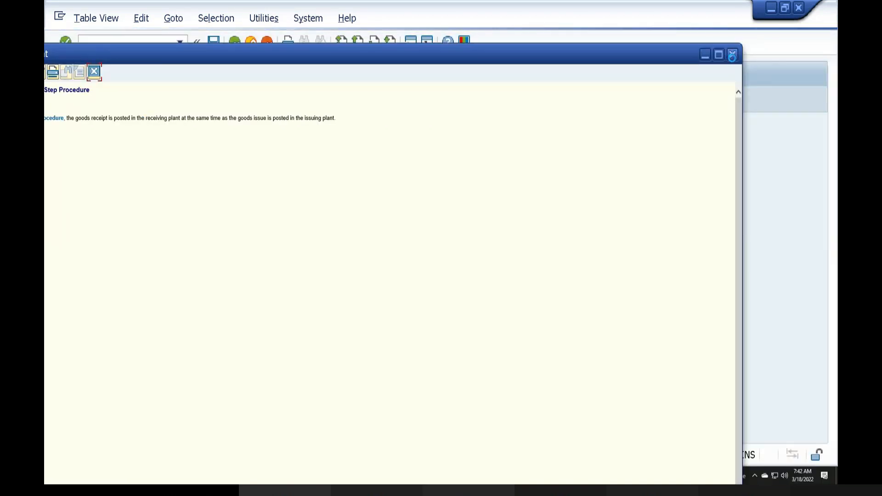
pyautogui.moveTo(305, 55); pyautogui.dragTo(468, 46)
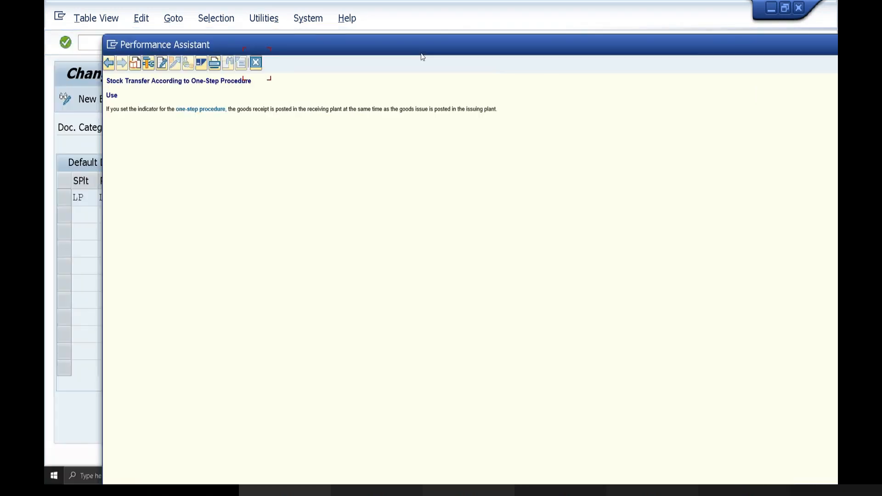
pyautogui.click(60, 16)
pyautogui.click(370, 177)
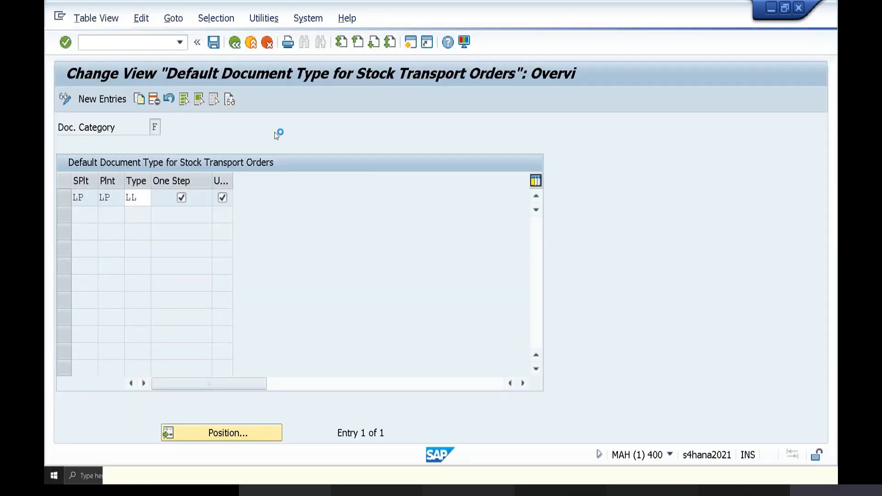
pyautogui.click(60, 17)
pyautogui.click(96, 133)
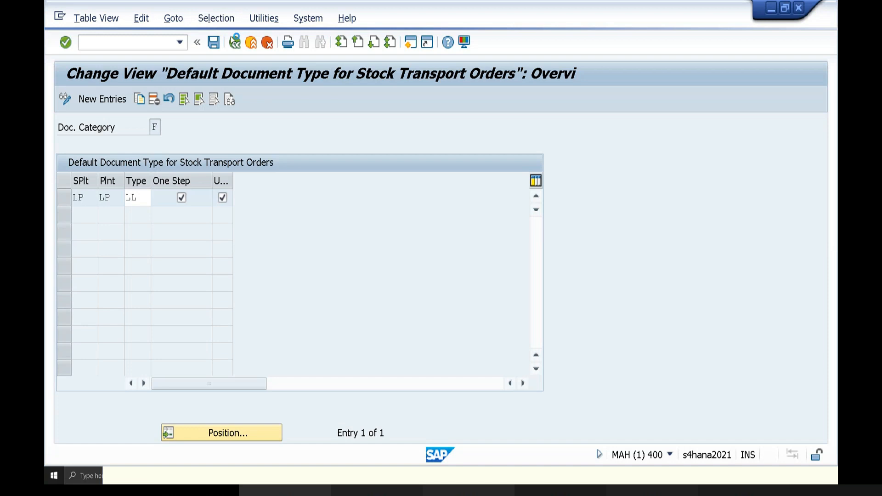
pyautogui.click(60, 18)
pyautogui.click(96, 144)
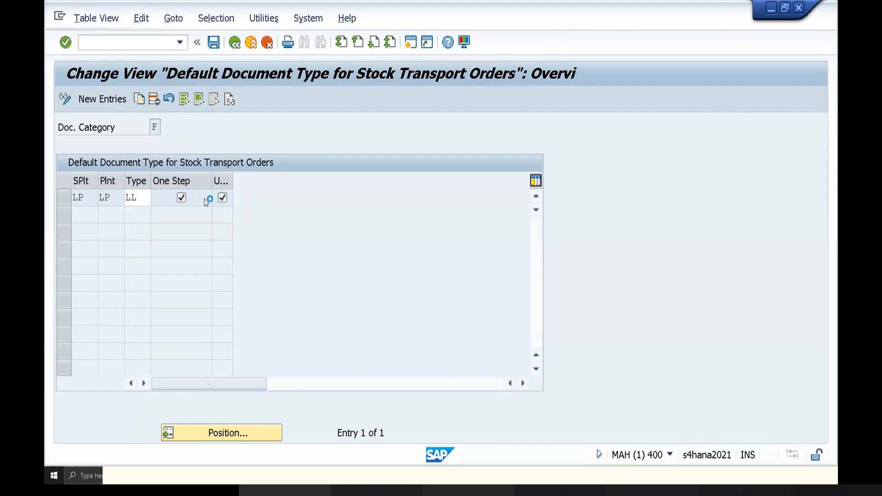
pyautogui.click(59, 21)
pyautogui.click(89, 126)
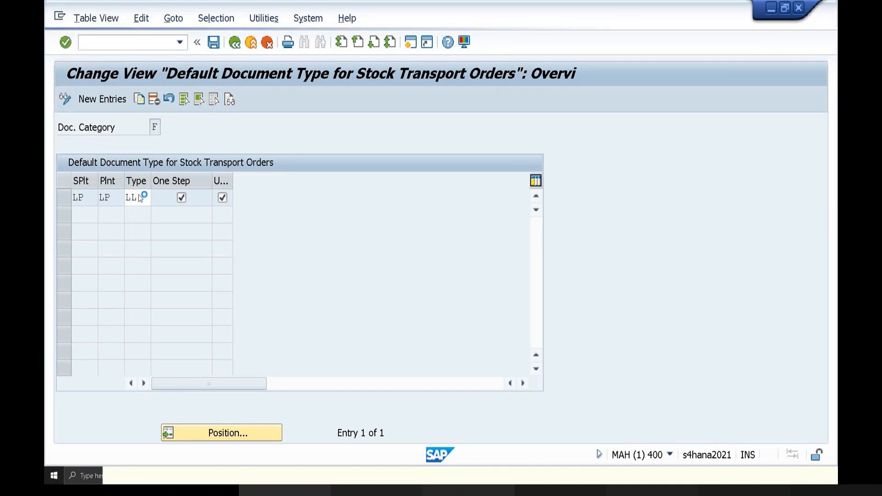
# Reposition the one-step procedure help window and close it
pyautogui.click(121, 483)
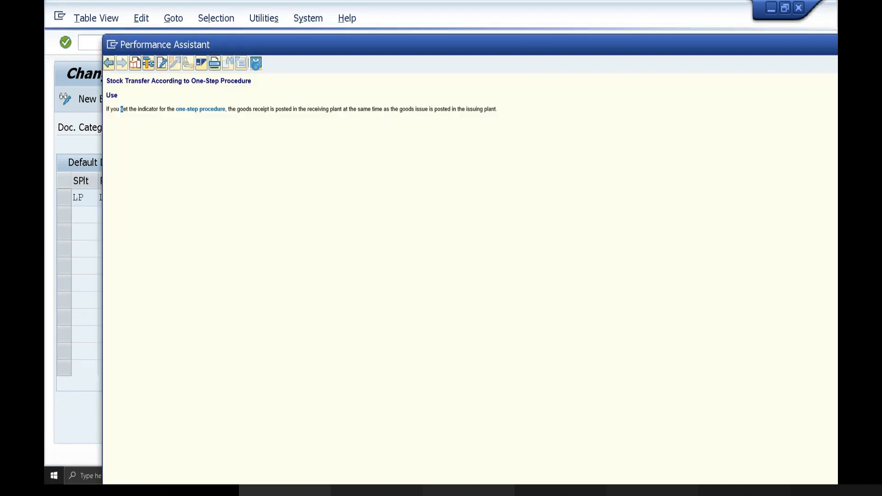
pyautogui.moveTo(805, 50); pyautogui.dragTo(678, 52)
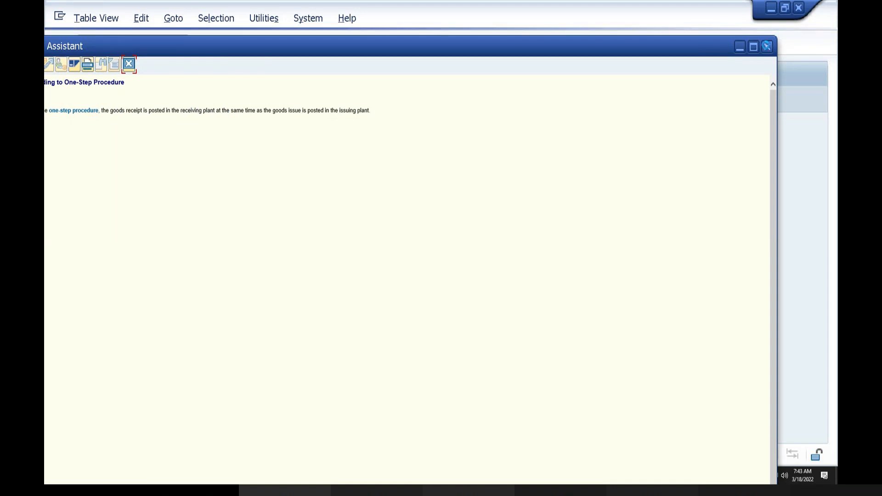
pyautogui.click(767, 47)
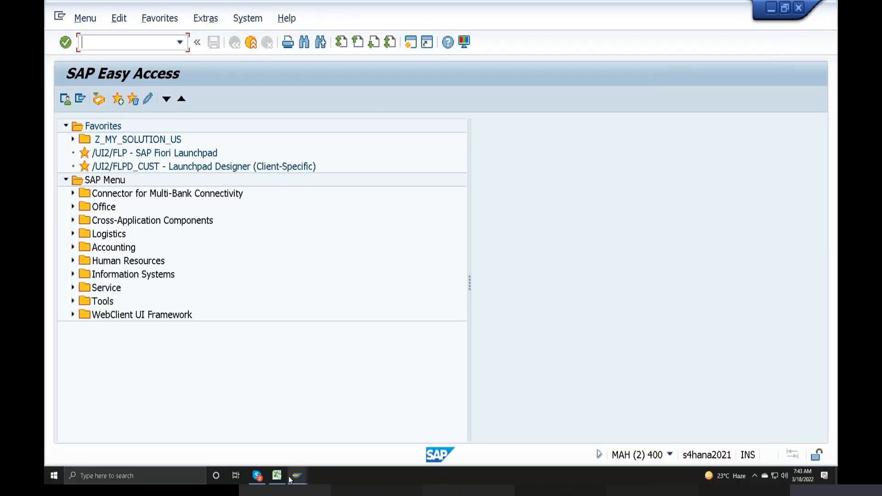
# Switch to SAP, run transaction spro and open the reference IMG
pyautogui.click(296, 478)
pyautogui.click(348, 442)
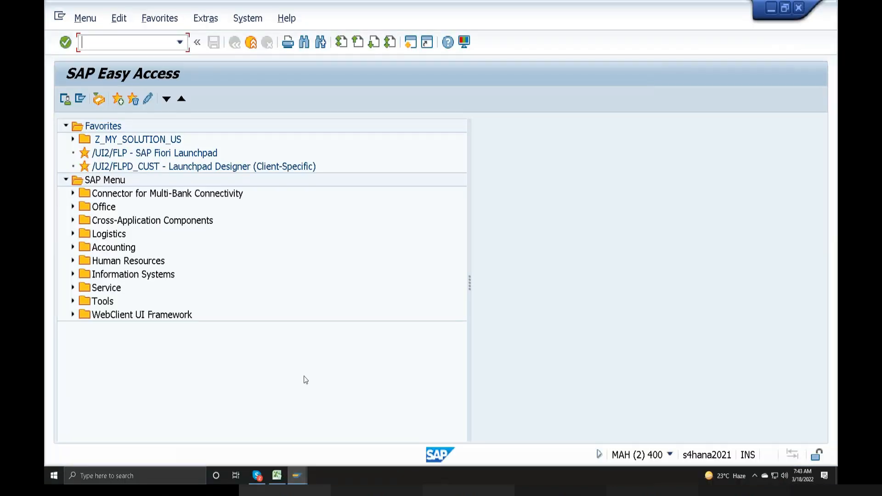
pyautogui.click(179, 42)
pyautogui.click(132, 59)
pyautogui.press('Return')
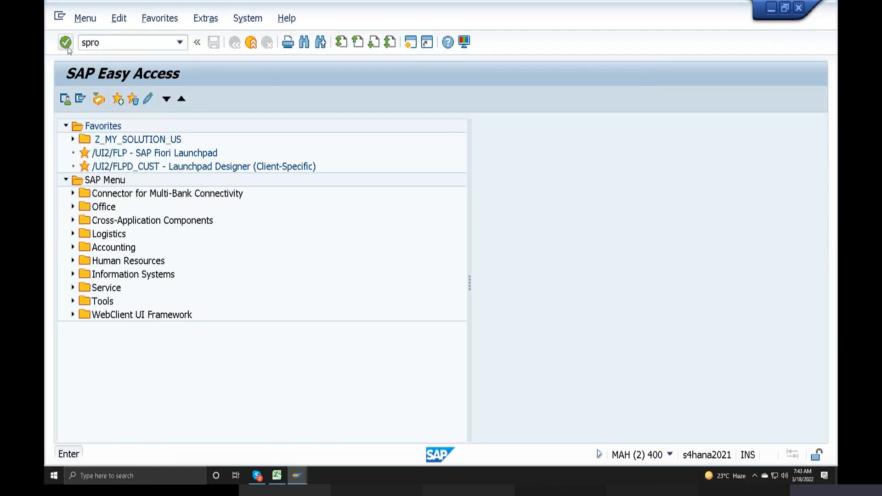
pyautogui.click(139, 98)
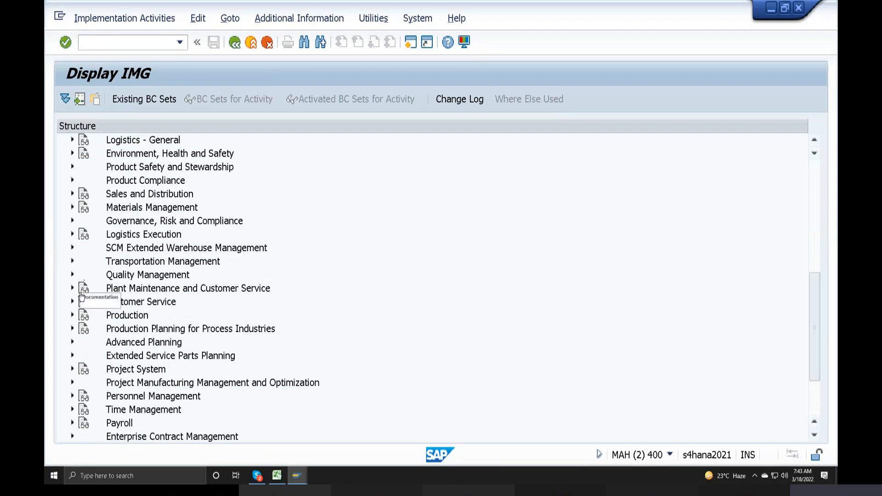
# Expand the IMG structure through Materials Management, Purchasing, Purchase Order and Set up Stock Transport Order to Set Up Stock Transfer Between Storage Locations
pyautogui.click(72, 207)
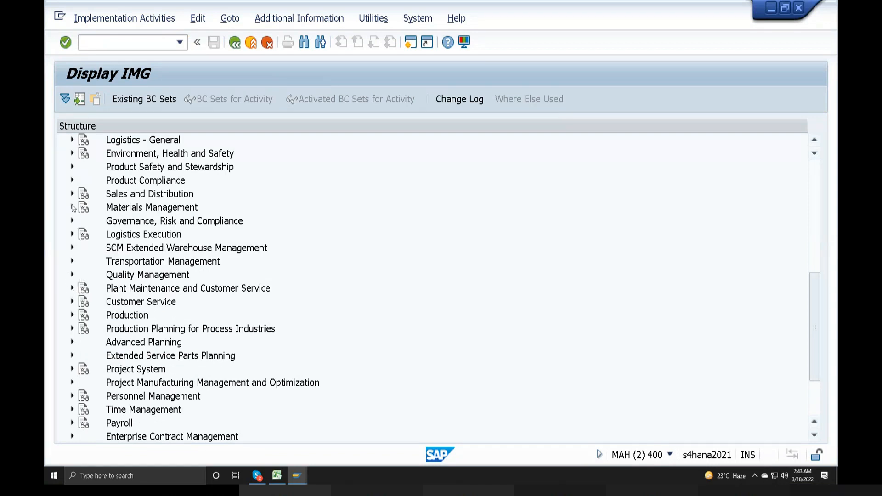
pyautogui.click(80, 248)
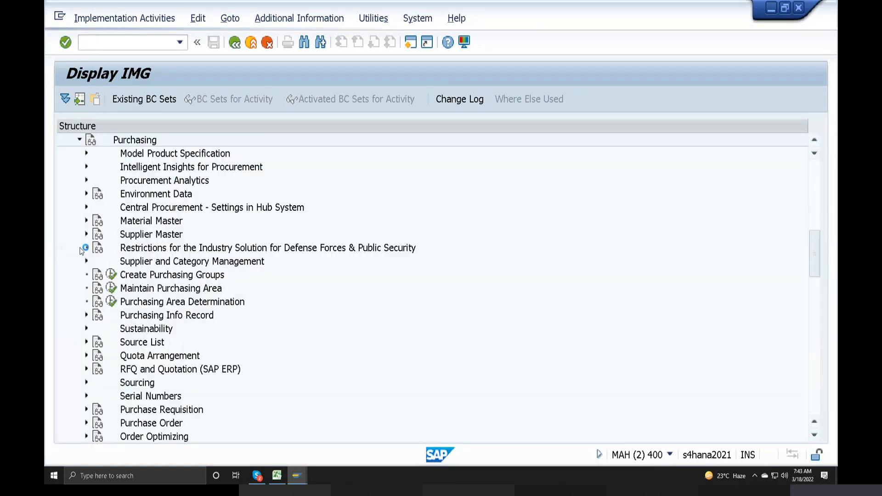
pyautogui.scroll(-1, 97, 377)
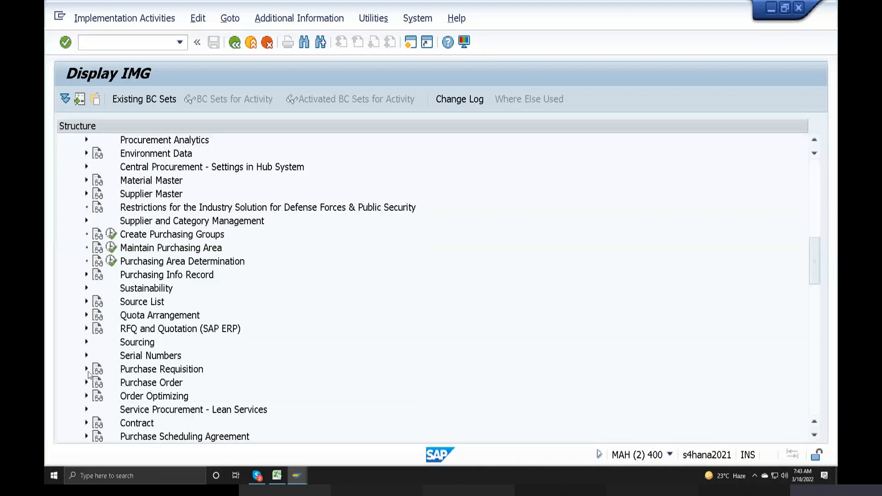
pyautogui.click(87, 382)
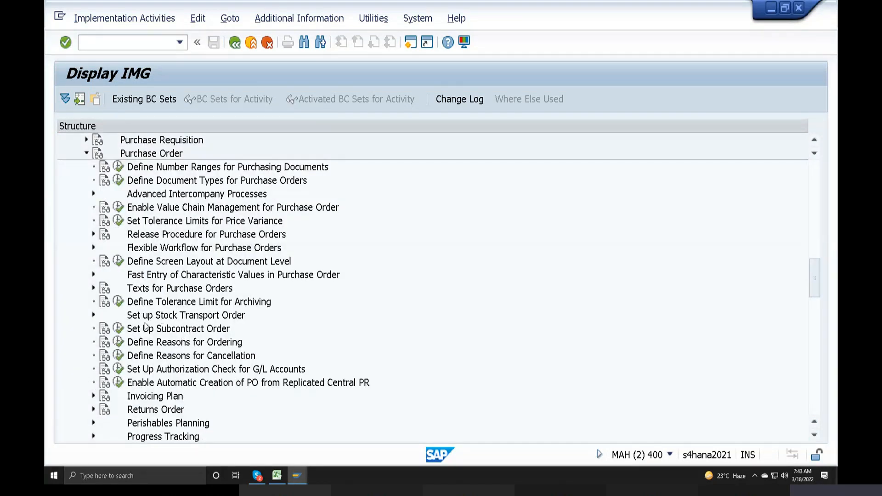
pyautogui.click(94, 315)
pyautogui.scroll(-2, 134, 372)
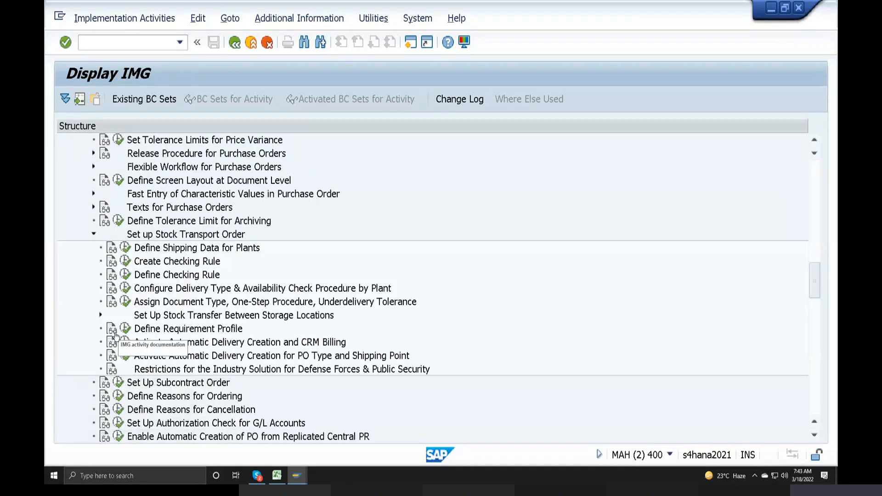
pyautogui.click(100, 316)
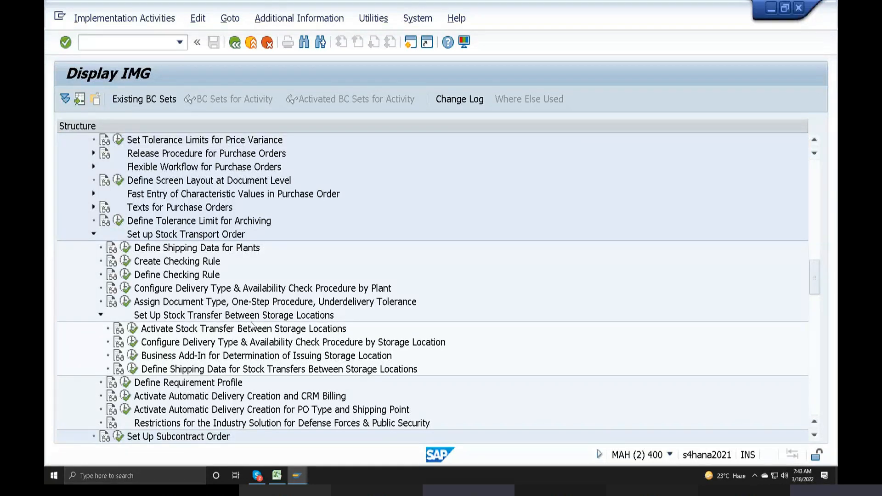
# Open Activate Stock Transfer Between Storage Locations and turn on Issuing Storage Location Active
pyautogui.click(132, 329)
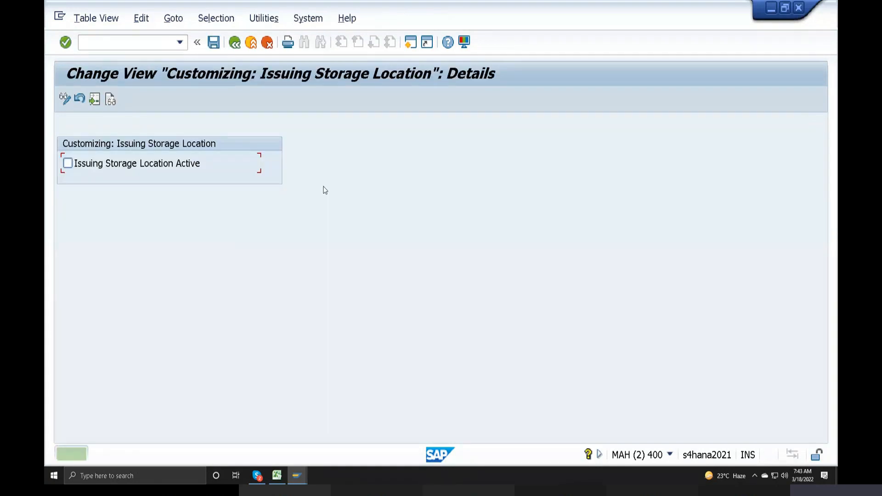
pyautogui.click(72, 164)
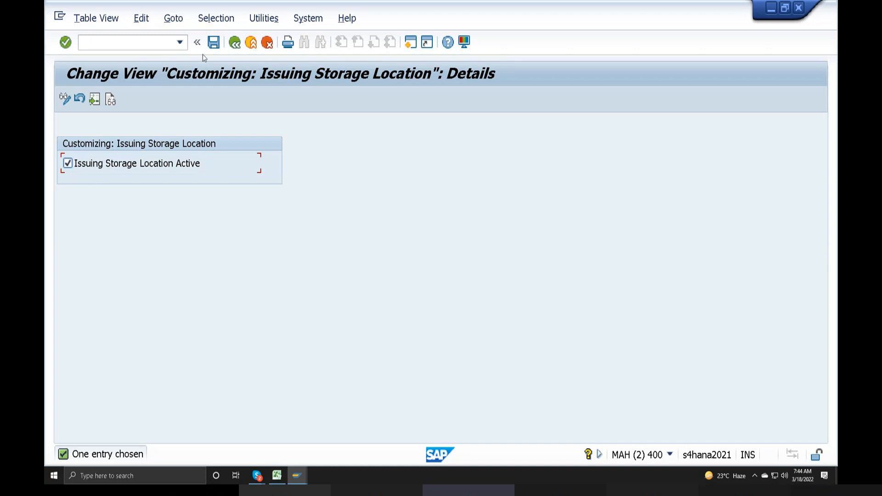
pyautogui.click(214, 42)
pyautogui.moveTo(364, 164); pyautogui.dragTo(563, 196)
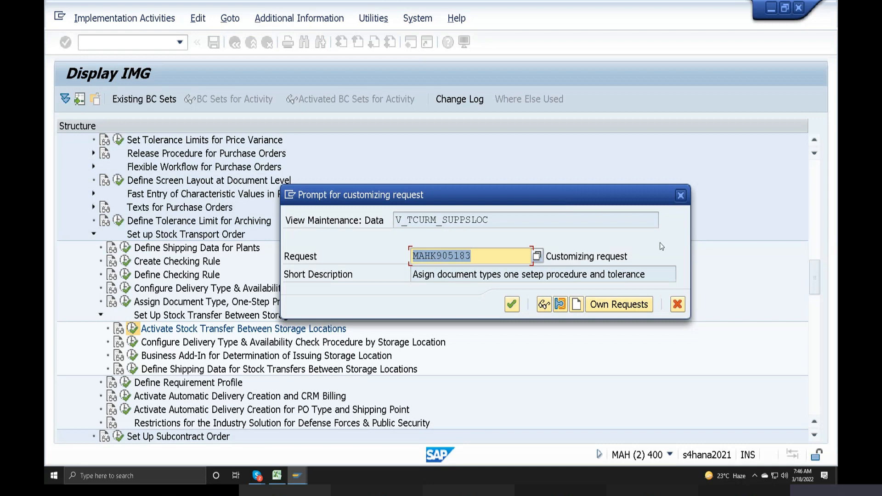
pyautogui.click(680, 195)
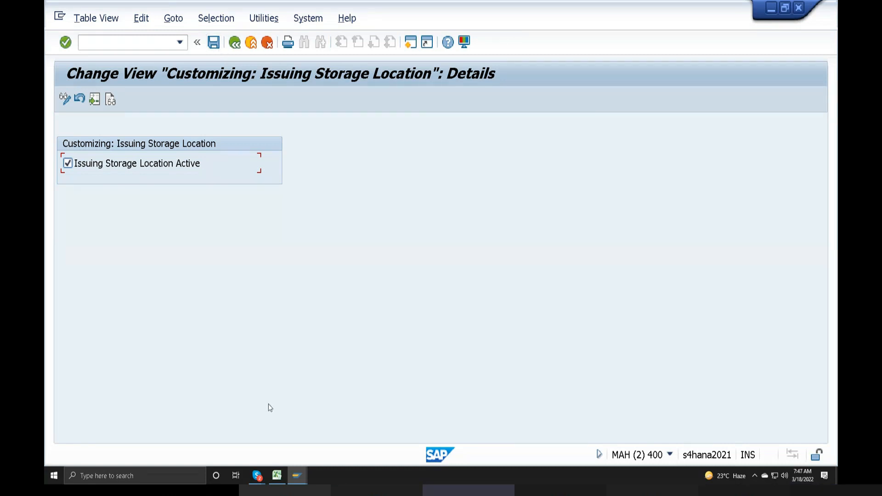
pyautogui.click(277, 478)
pyautogui.click(277, 477)
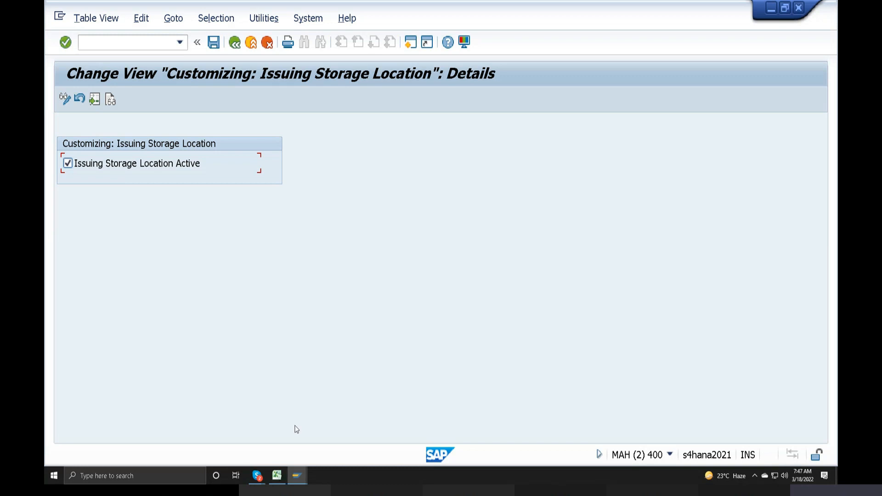
# Save the issuing storage location setting and create a customizing request described as "Issing storage location active for stock transport order"
pyautogui.click(214, 43)
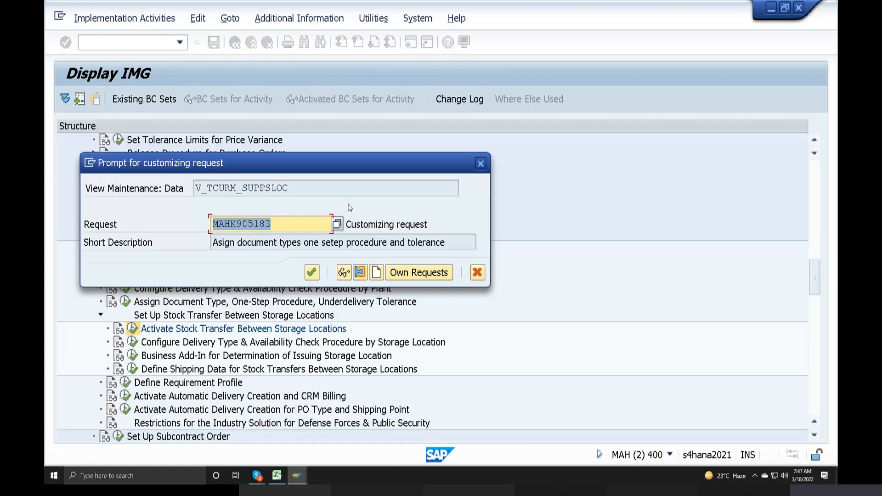
pyautogui.click(275, 477)
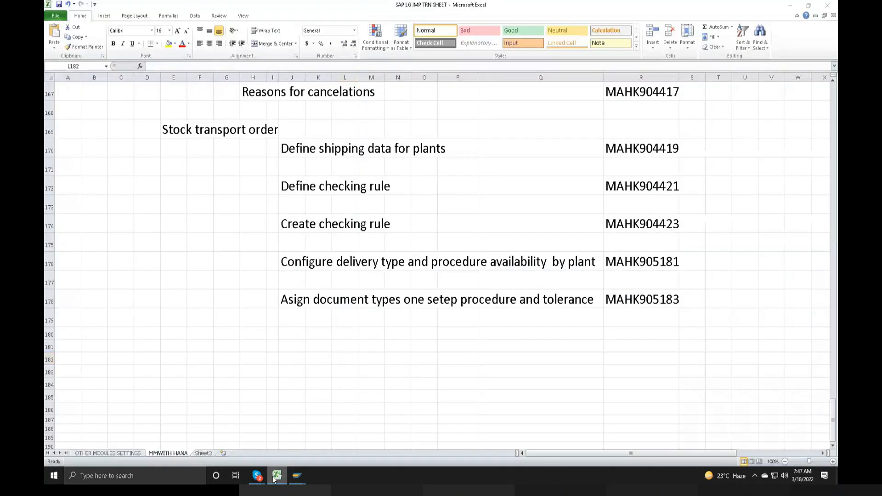
pyautogui.click(297, 476)
pyautogui.click(375, 272)
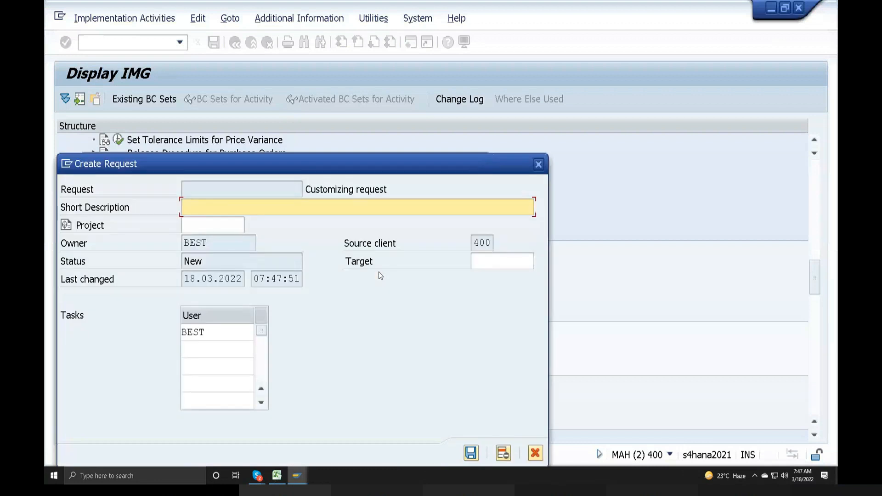
pyautogui.write('Issing storage location active for stock transp')
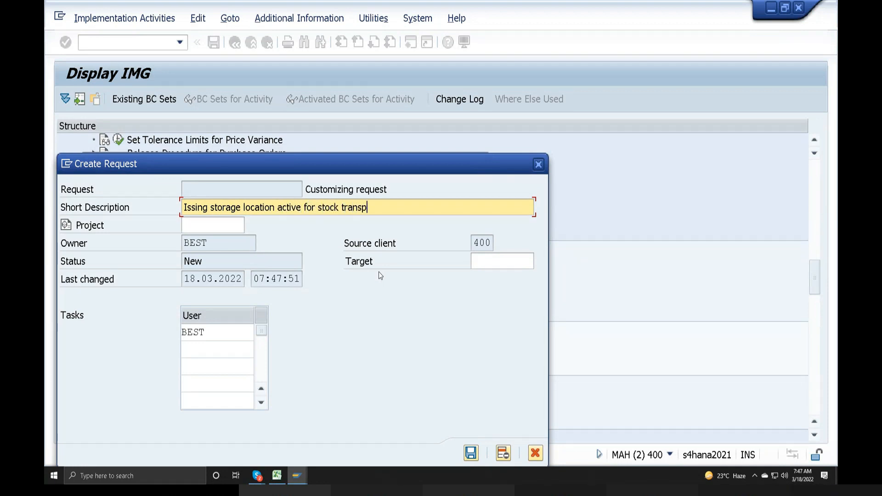
pyautogui.write('ort order')
pyautogui.click(471, 452)
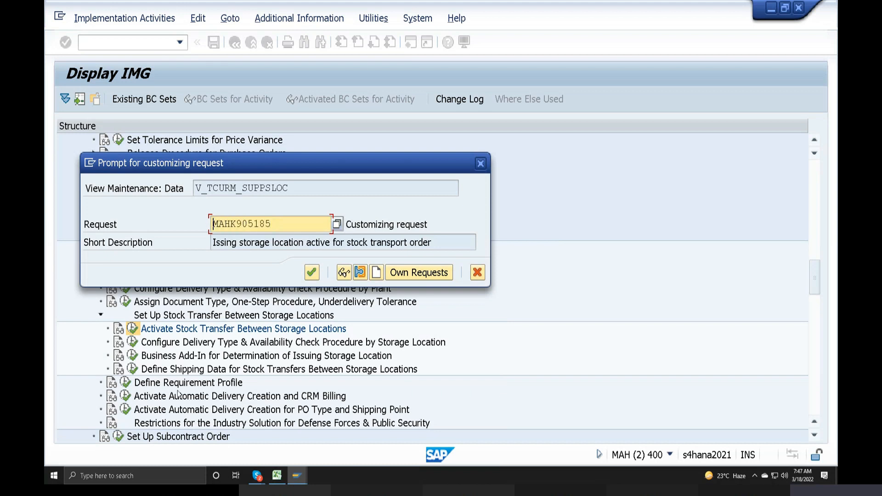
# Switch to the Excel log and set the font size of empty cells A179:W202 to 20
pyautogui.click(276, 476)
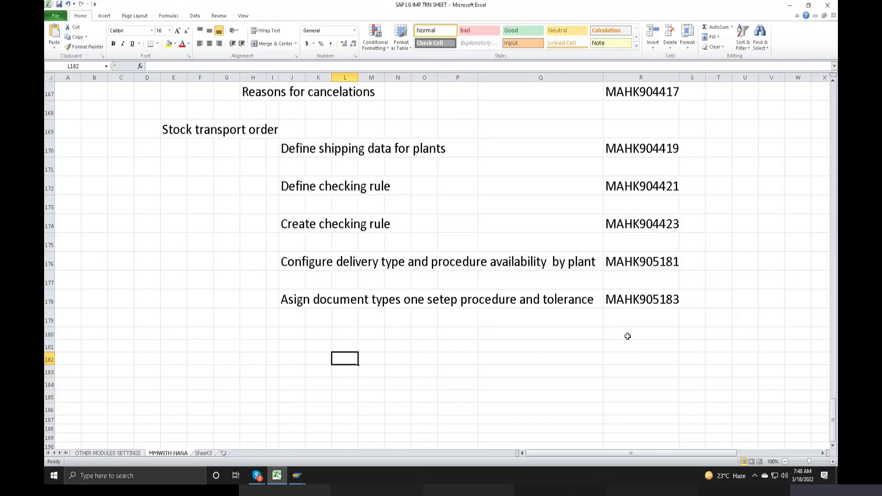
pyautogui.scroll(-2, 752, 419)
pyautogui.moveTo(809, 442); pyautogui.dragTo(46, 202)
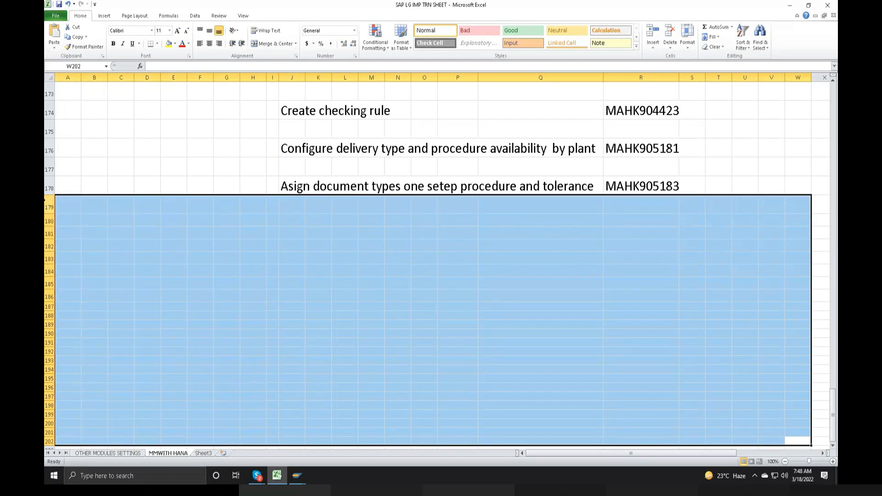
pyautogui.click(170, 31)
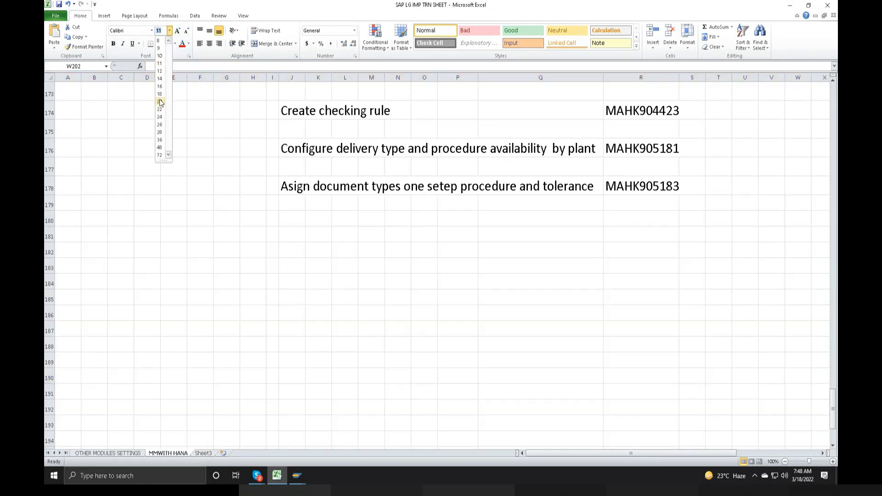
pyautogui.click(161, 109)
pyautogui.click(416, 276)
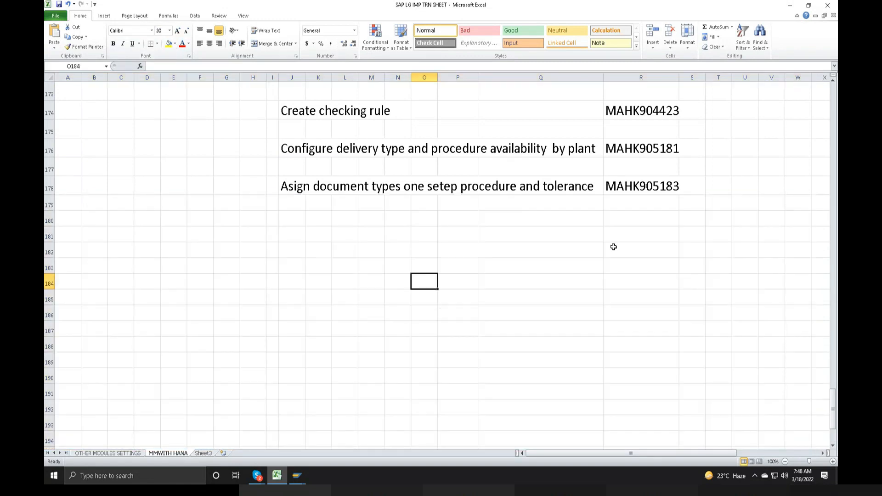
# Log request MAHK905185 in cell R180 and copy its short description from SAP into cell J180
pyautogui.doubleClick(642, 218)
pyautogui.write('MAHK905185')
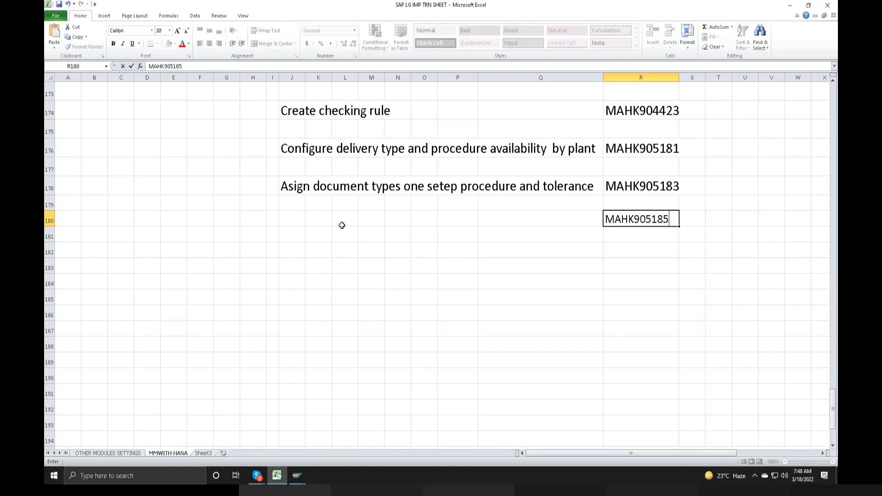
pyautogui.click(296, 216)
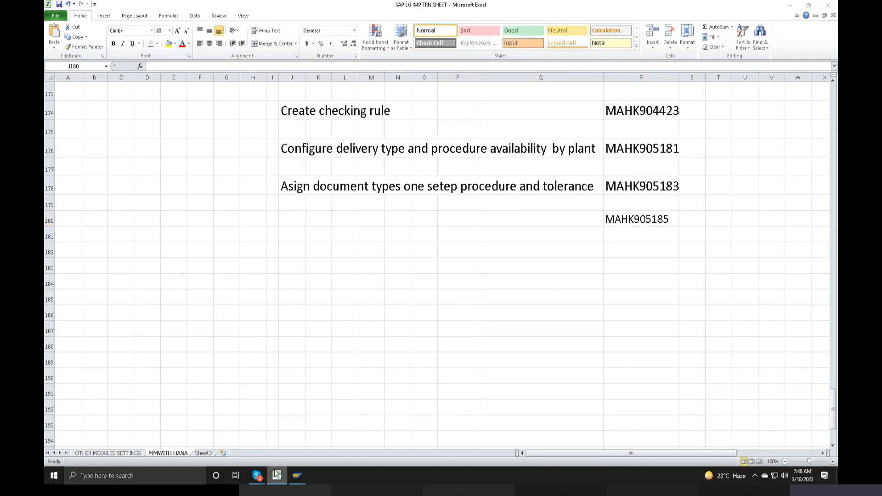
pyautogui.click(276, 472)
pyautogui.press('Tab')
pyautogui.hotkey('ctrl', 'c')
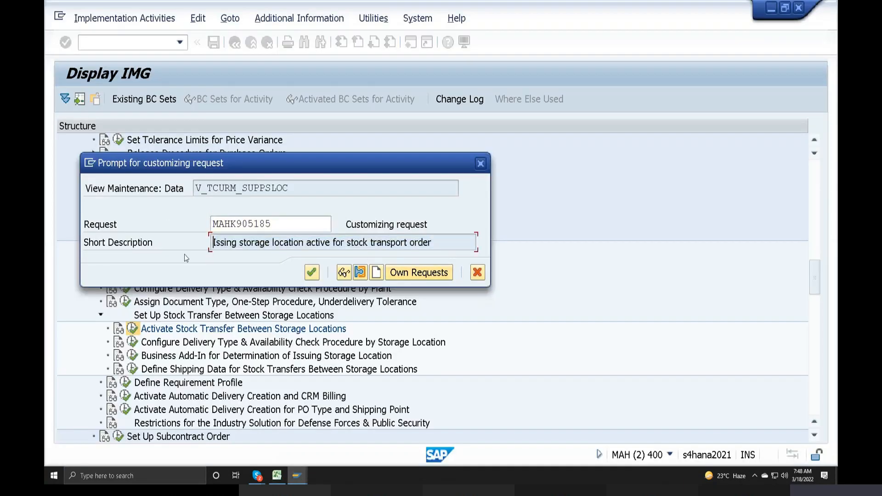
pyautogui.click(276, 476)
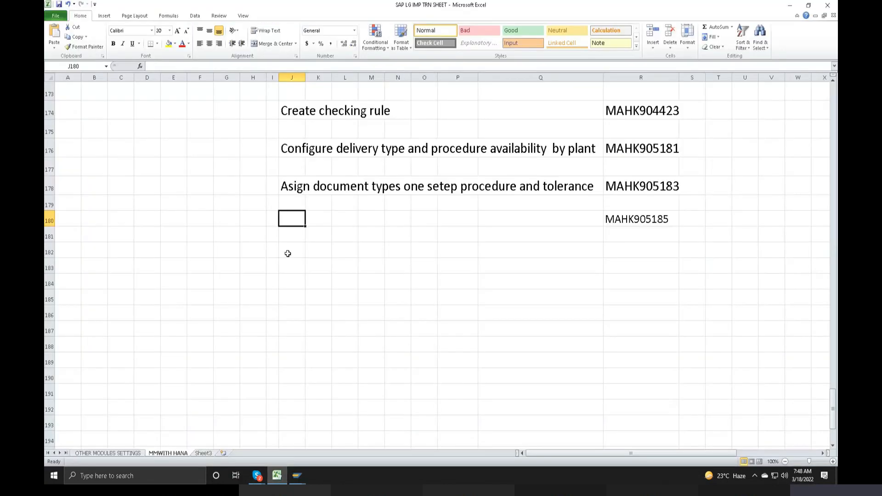
pyautogui.doubleClick(295, 221)
pyautogui.hotkey('ctrl', 'v')
# Switch back to SAP, confirm the customizing request for the issuing storage location setting and return to the IMG structure
pyautogui.click(277, 476)
pyautogui.click(311, 272)
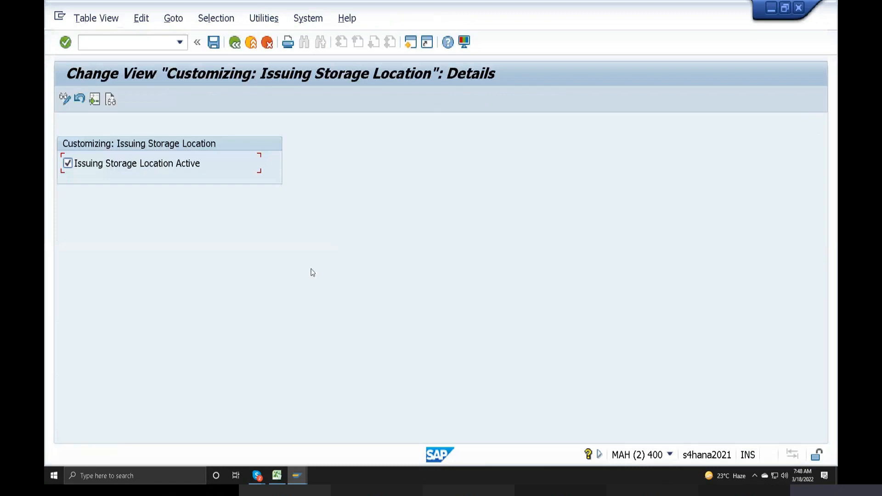
pyautogui.click(234, 42)
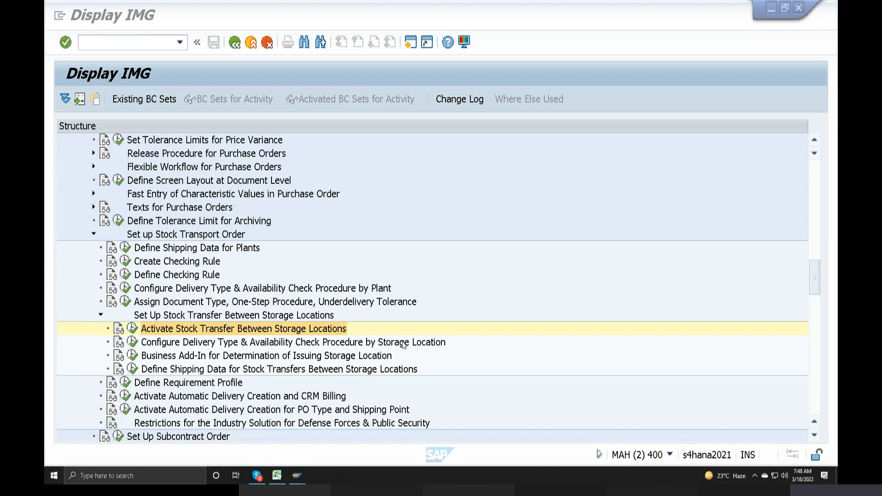
# Open Configure Delivery Type & Availability Check Procedure by Storage Location for purchasing document category F, Purchase order
pyautogui.click(132, 343)
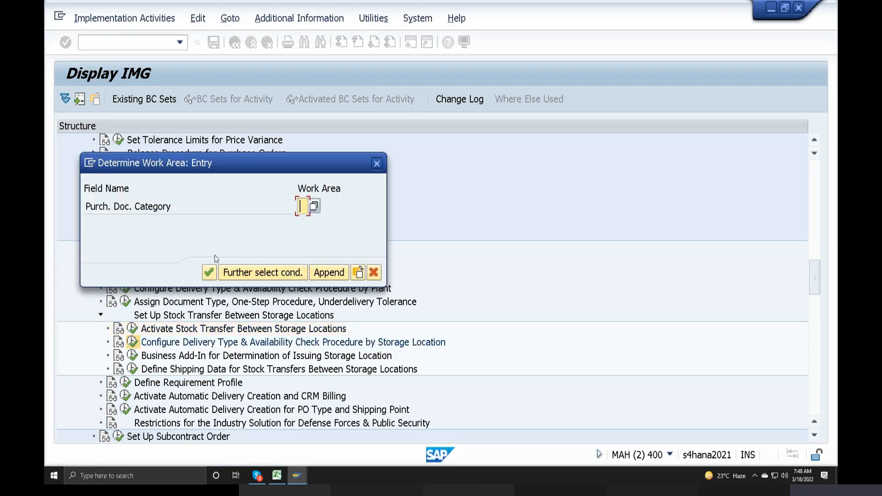
pyautogui.click(313, 207)
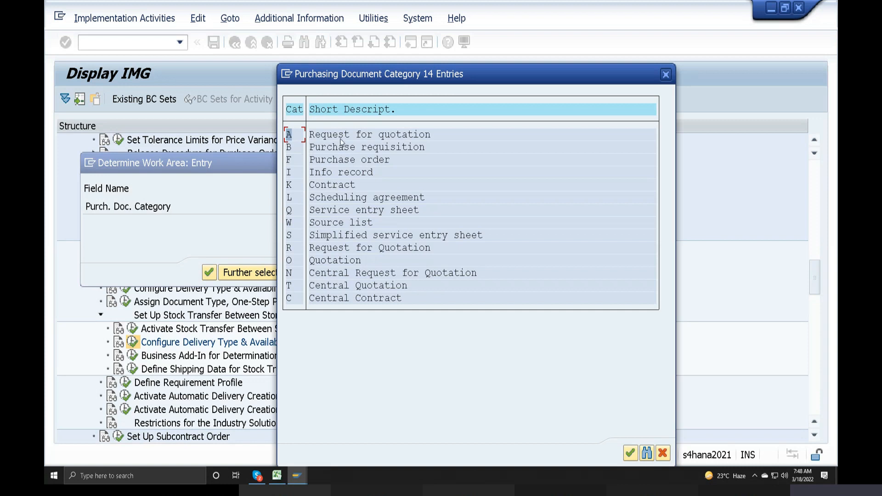
pyautogui.click(340, 161)
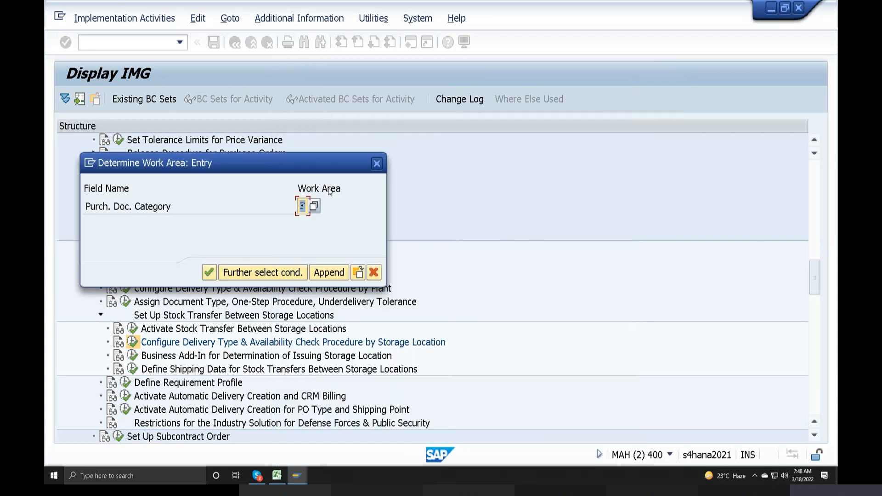
pyautogui.click(210, 272)
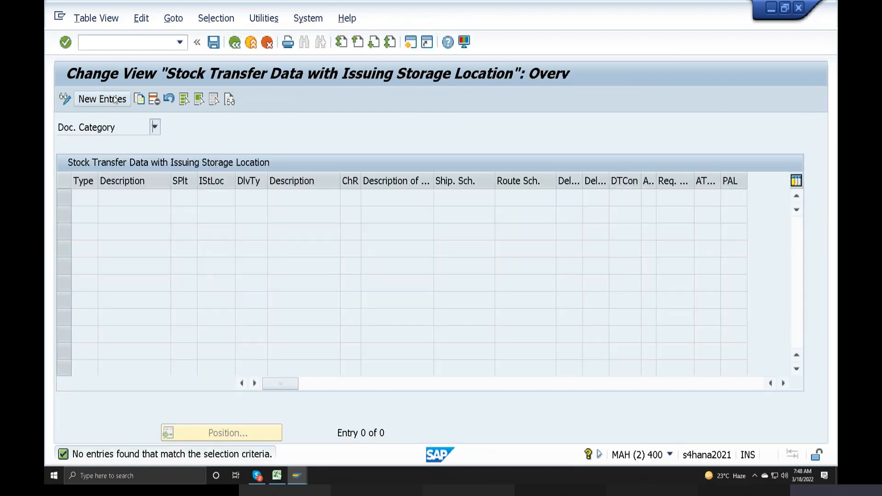
# Add a new entry with purchasing document type LL (lg po), supplying plant LP and issuing storage location RM
pyautogui.click(115, 101)
pyautogui.press('F4')
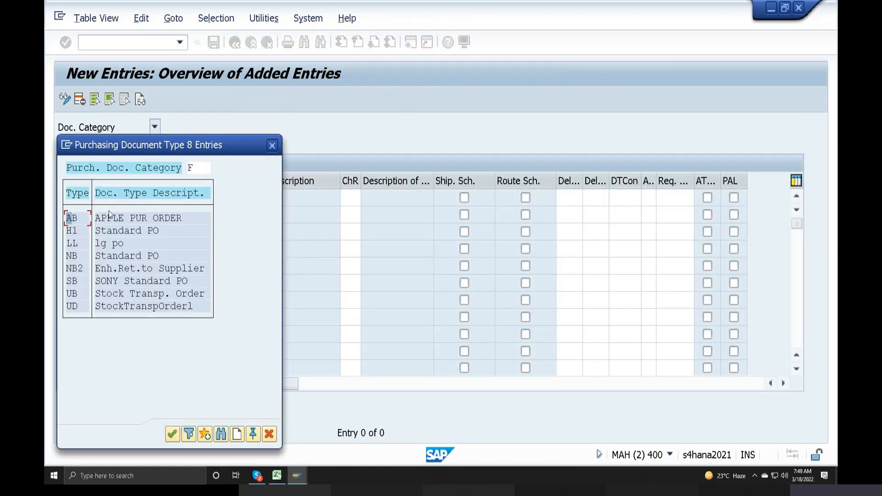
pyautogui.doubleClick(113, 246)
pyautogui.click(190, 199)
pyautogui.click(203, 200)
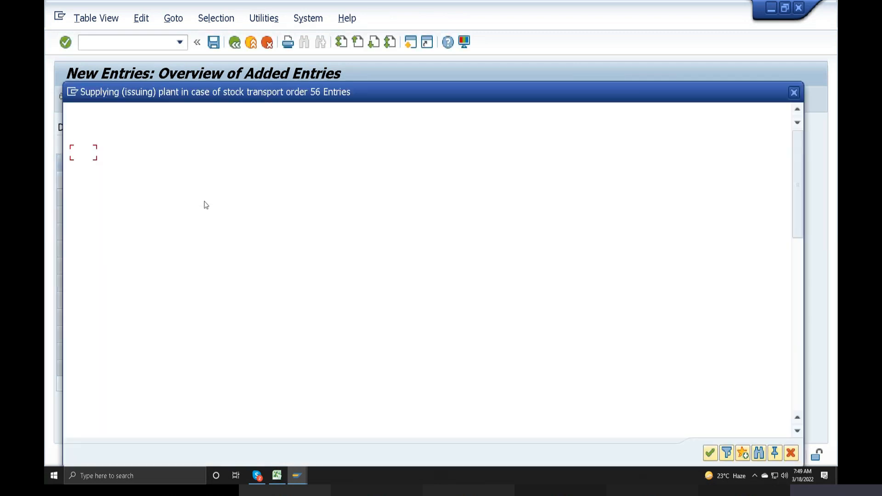
pyautogui.click(794, 92)
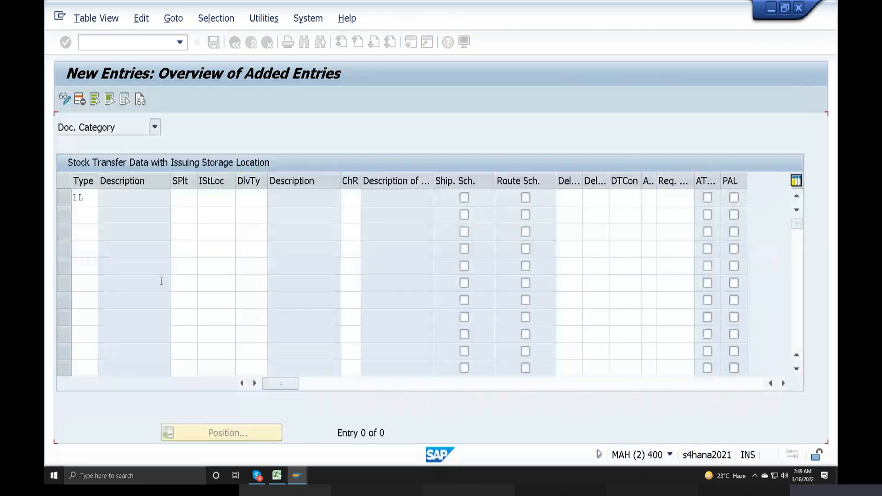
pyautogui.click(184, 198)
pyautogui.write('lp')
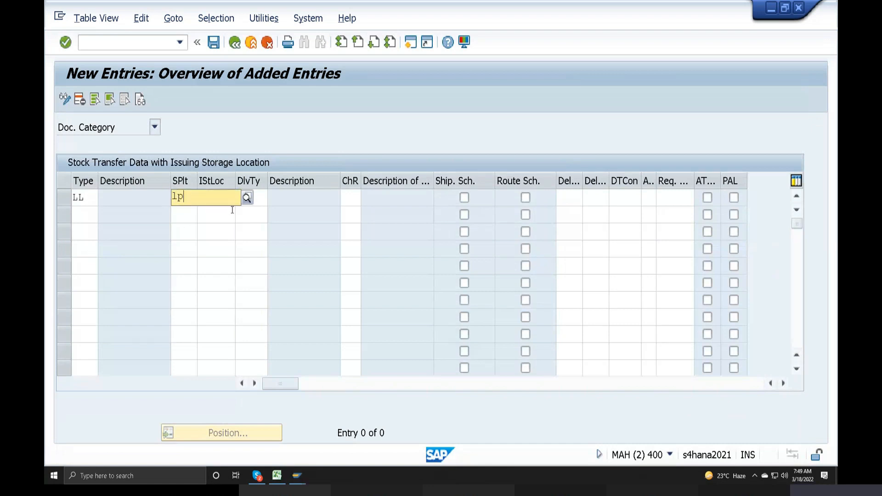
pyautogui.click(232, 238)
pyautogui.click(207, 198)
pyautogui.click(240, 198)
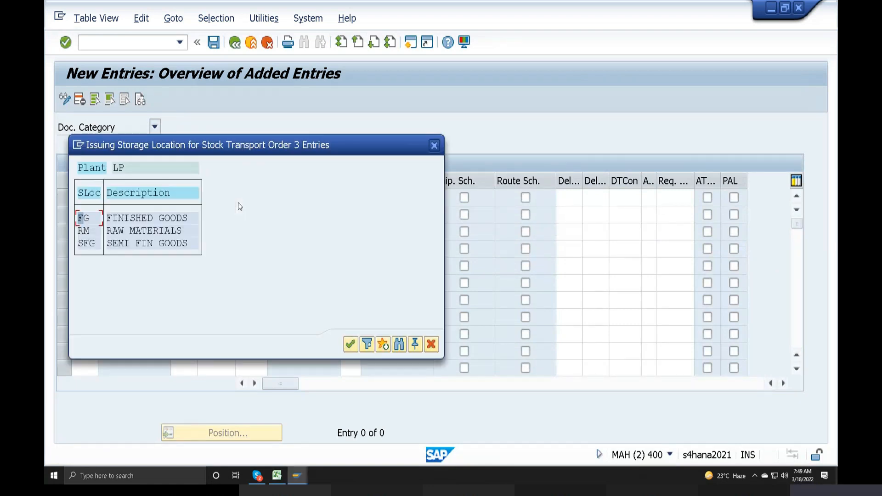
pyautogui.doubleClick(147, 229)
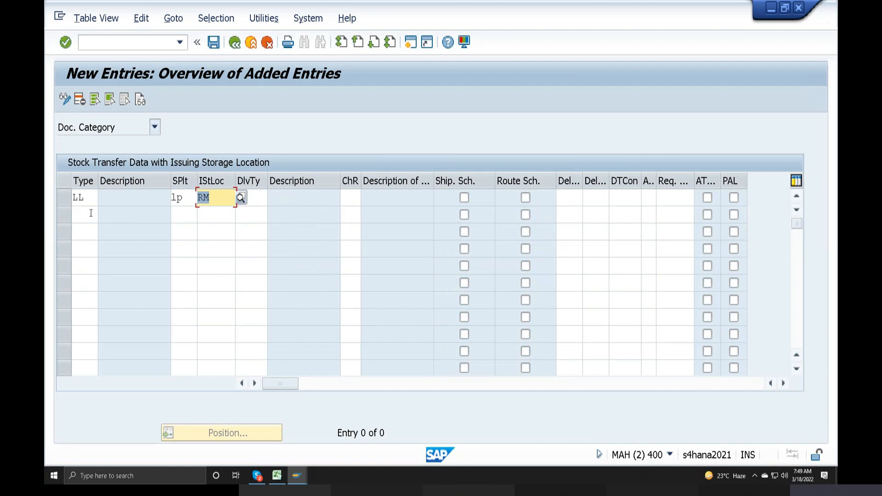
# Add a second and a third row with purchasing document type LL (lg po)
pyautogui.click(82, 213)
pyautogui.click(101, 215)
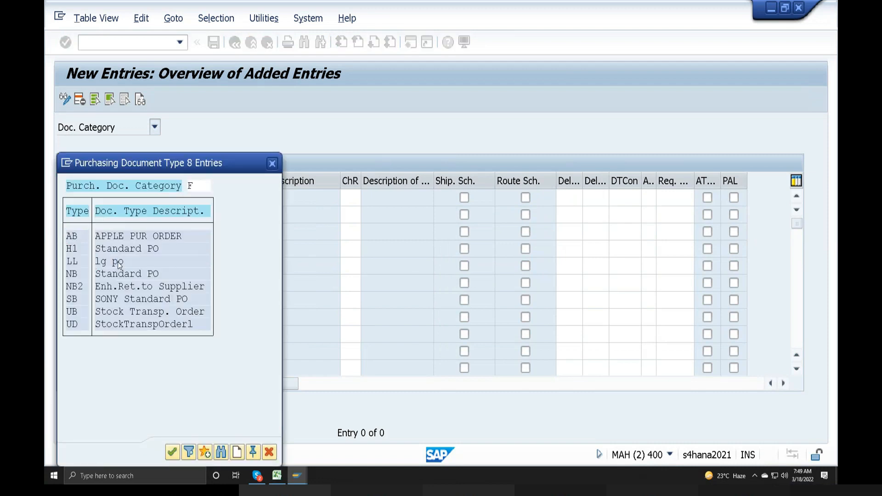
pyautogui.doubleClick(97, 233)
pyautogui.click(96, 232)
pyautogui.click(103, 231)
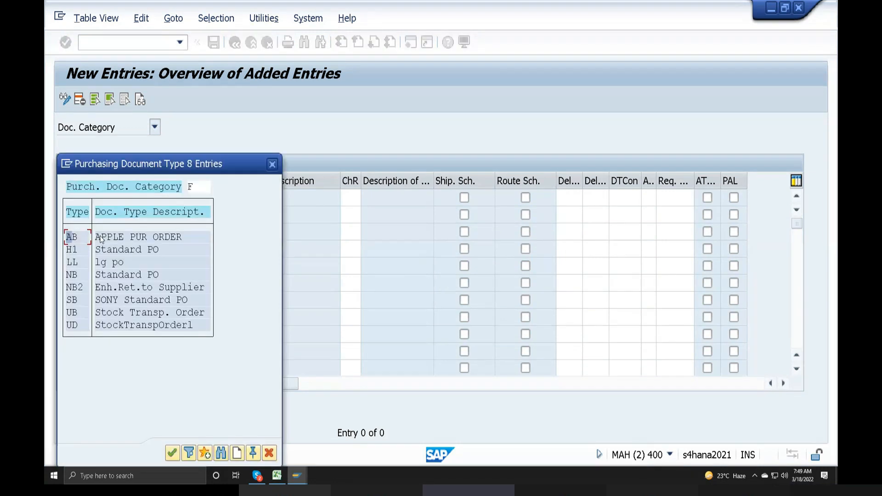
pyautogui.doubleClick(97, 261)
# Set the supplying plant of the second and third rows to LP, lg plant
pyautogui.click(195, 215)
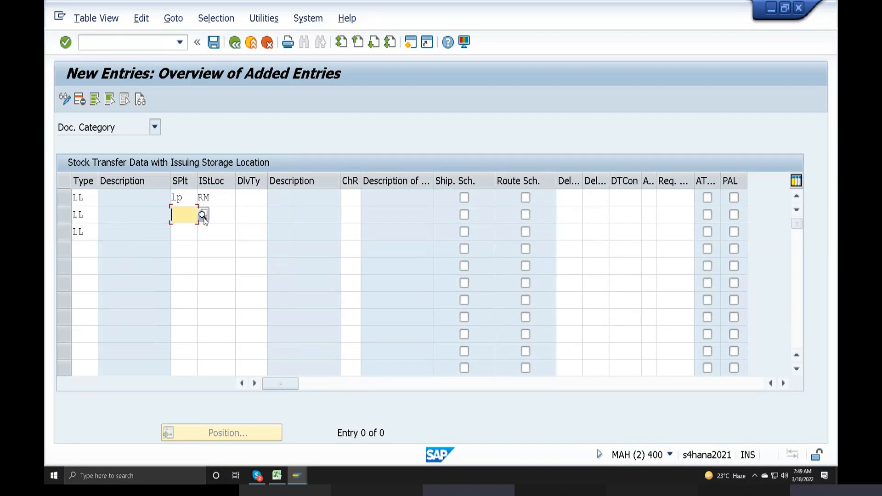
pyautogui.click(201, 216)
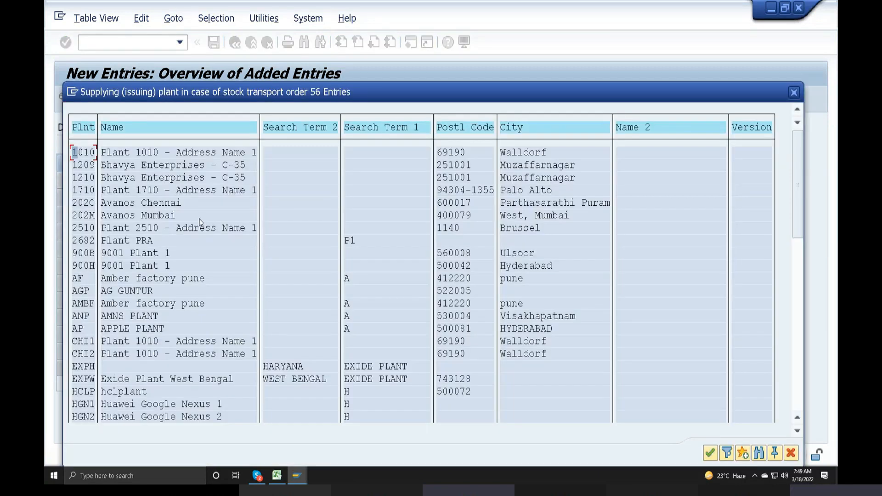
pyautogui.click(794, 92)
pyautogui.write('lp')
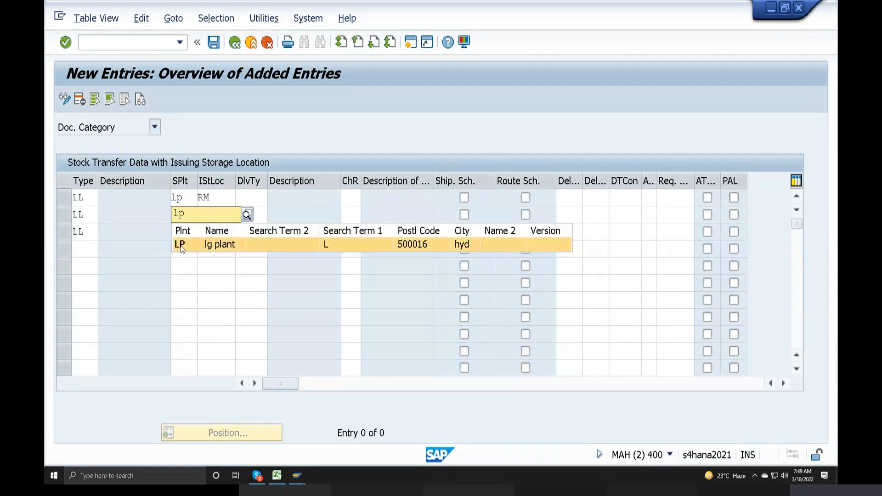
pyautogui.click(182, 244)
pyautogui.click(186, 232)
pyautogui.write('lp')
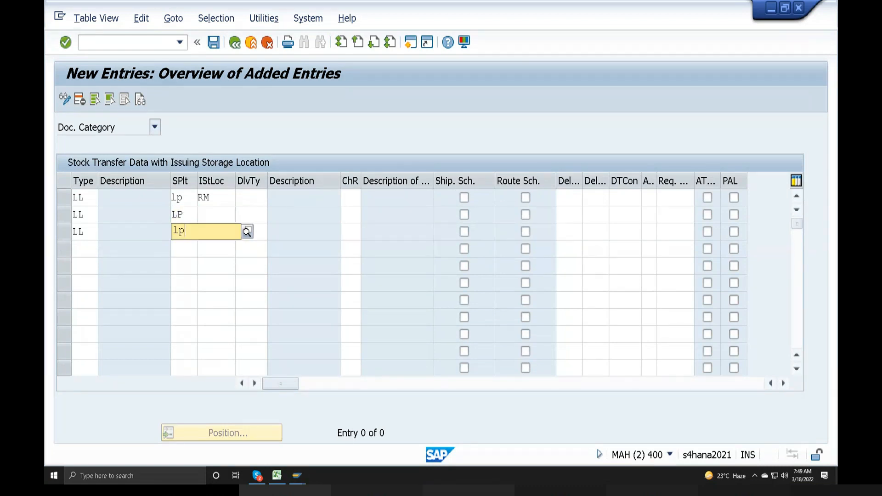
pyautogui.click(180, 262)
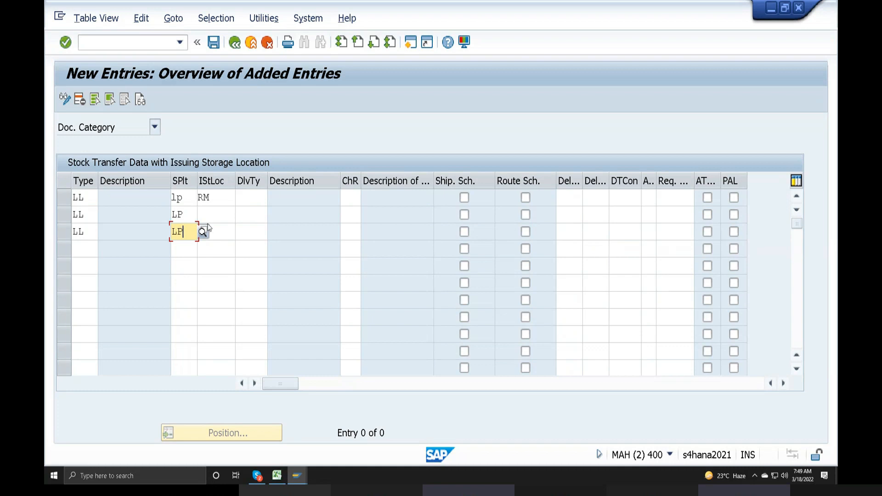
# Set the issuing storage location to FG in the second row and SFG in the third row
pyautogui.click(214, 215)
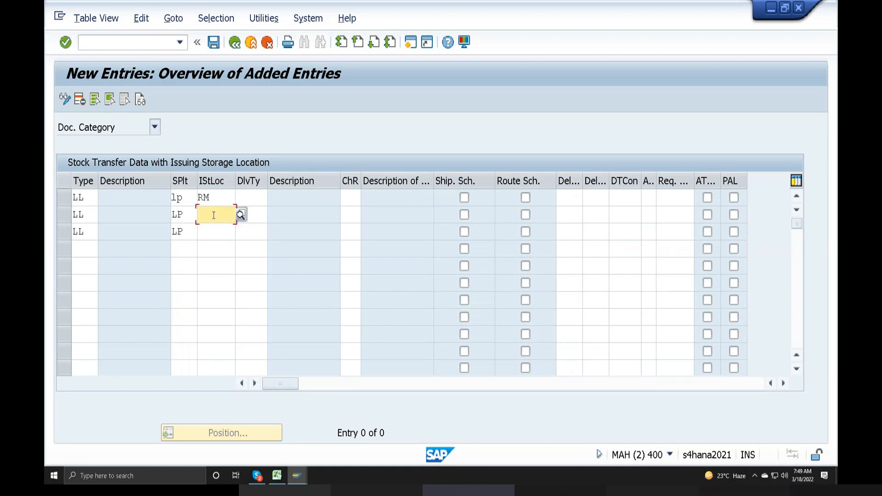
pyautogui.write('fg')
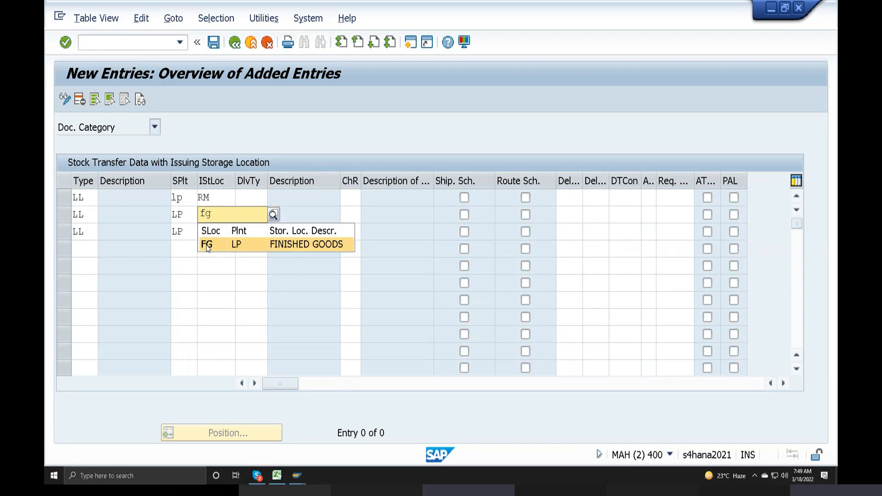
pyautogui.click(207, 245)
pyautogui.click(213, 232)
pyautogui.write('sfg')
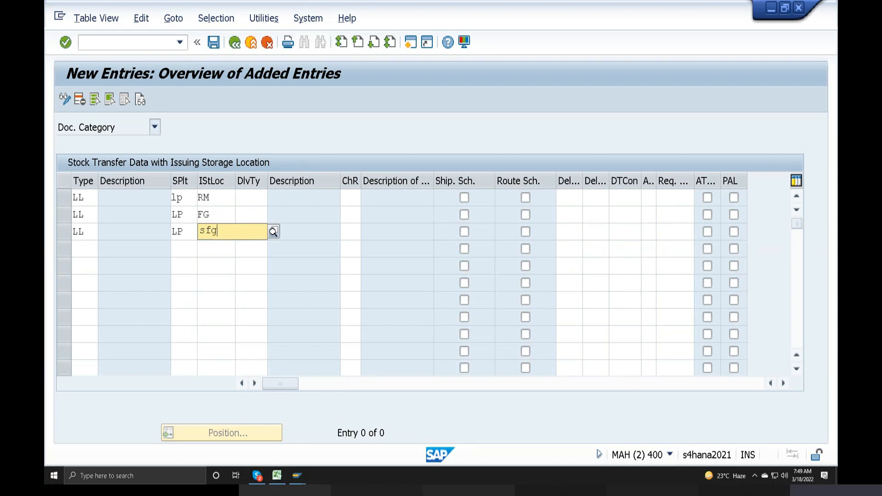
pyautogui.click(213, 259)
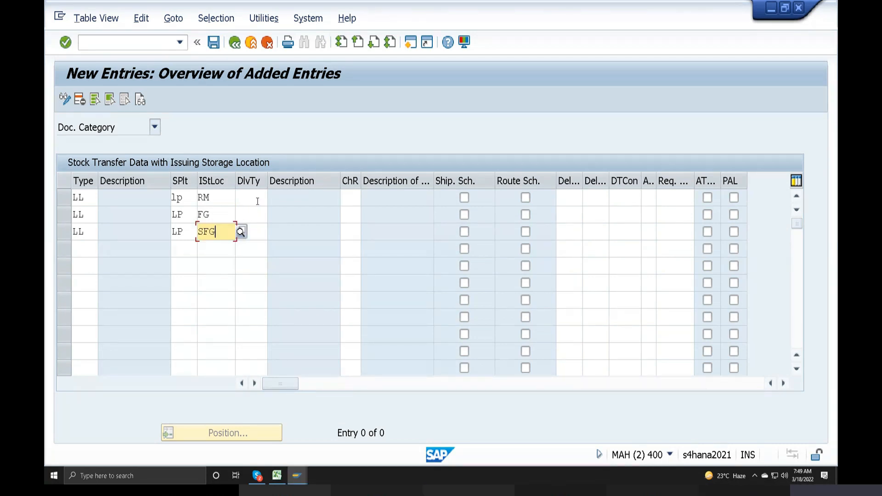
# Assign delivery type LF, Outbound Delivery, to the RM, FG and SFG rows
pyautogui.click(260, 198)
pyautogui.click(273, 198)
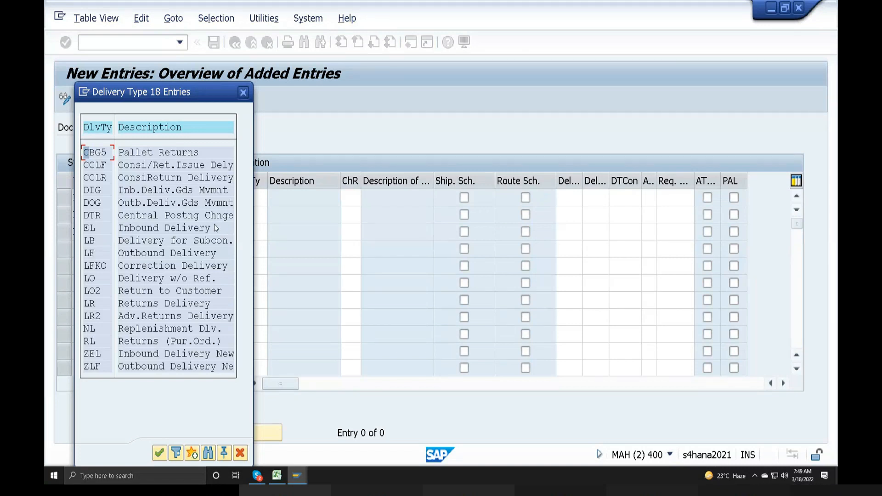
pyautogui.doubleClick(144, 253)
pyautogui.click(255, 220)
pyautogui.click(272, 215)
pyautogui.doubleClick(129, 253)
pyautogui.click(270, 232)
pyautogui.click(271, 235)
pyautogui.doubleClick(137, 252)
pyautogui.moveTo(256, 198); pyautogui.dragTo(140, 199)
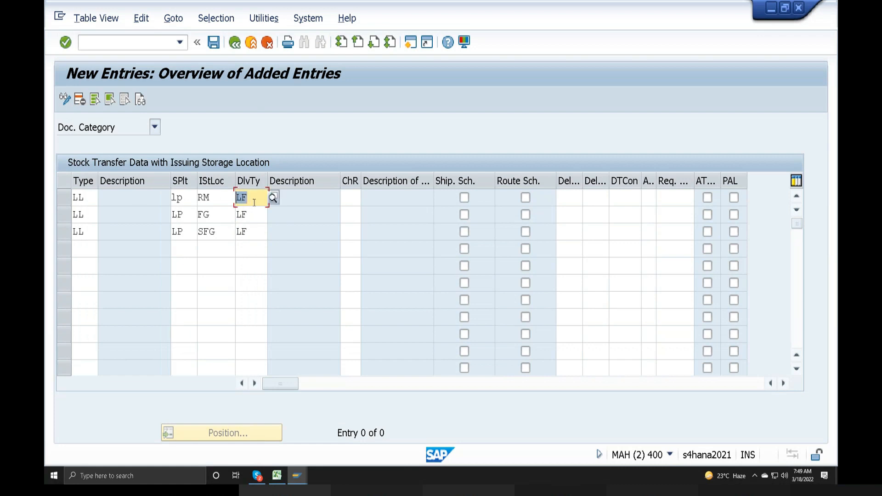
# Assign checking rule LG, lg checking rule, to all three storage location rows
pyautogui.click(350, 198)
pyautogui.click(367, 198)
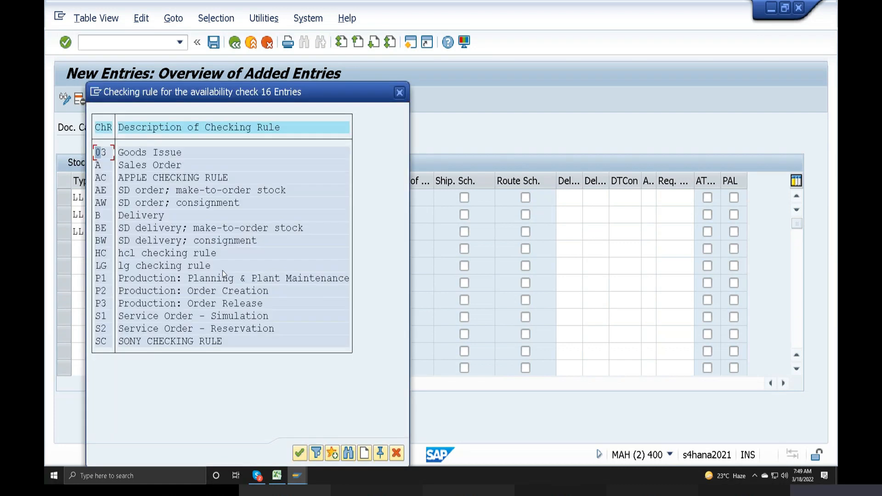
pyautogui.doubleClick(156, 266)
pyautogui.click(358, 216)
pyautogui.click(366, 215)
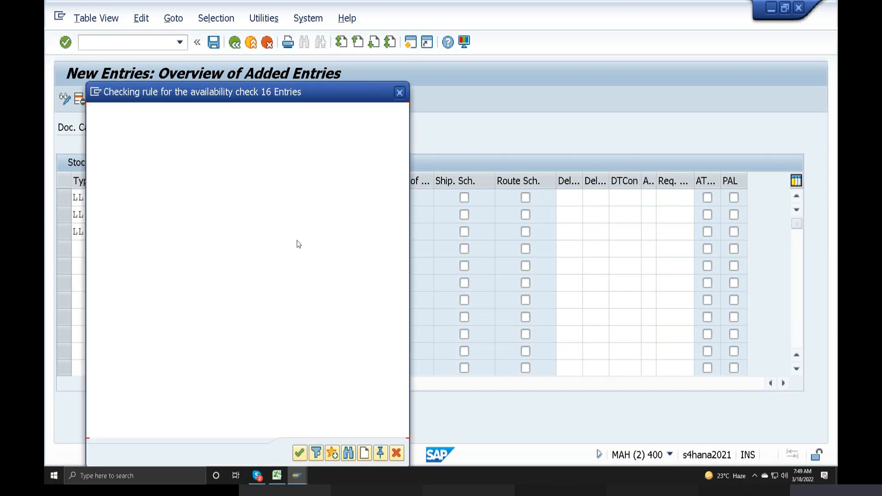
pyautogui.doubleClick(152, 266)
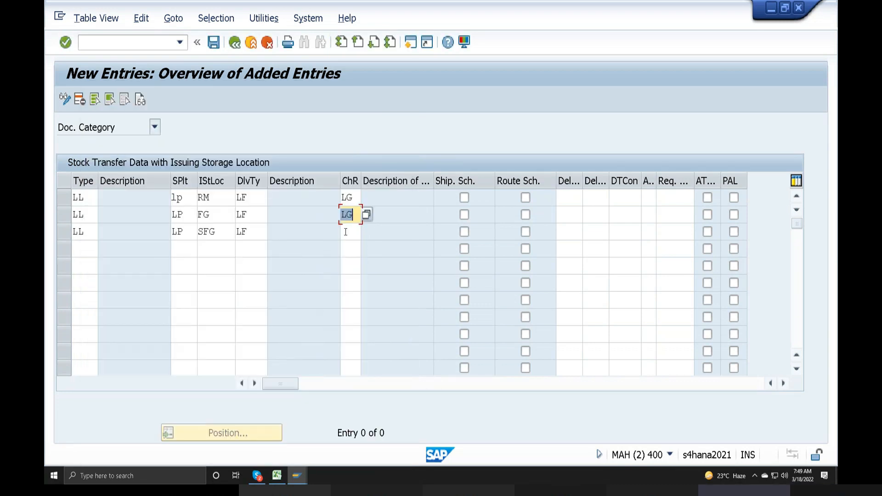
pyautogui.click(348, 232)
pyautogui.click(366, 232)
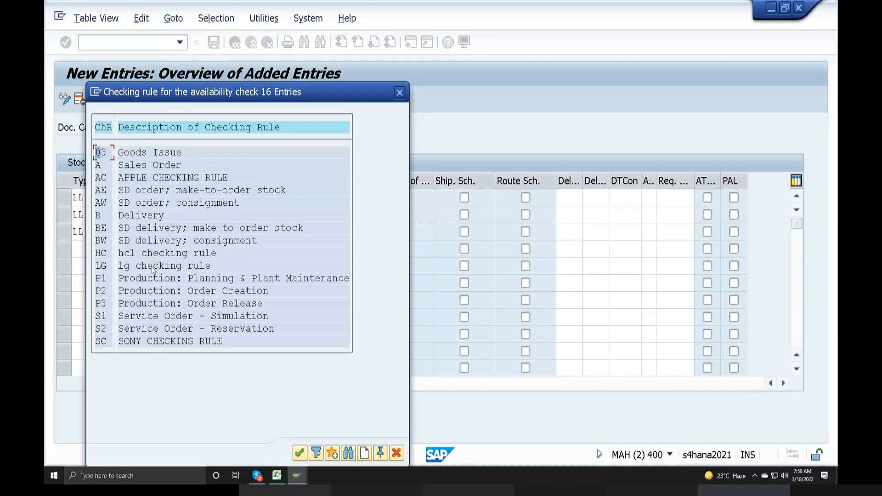
pyautogui.doubleClick(152, 268)
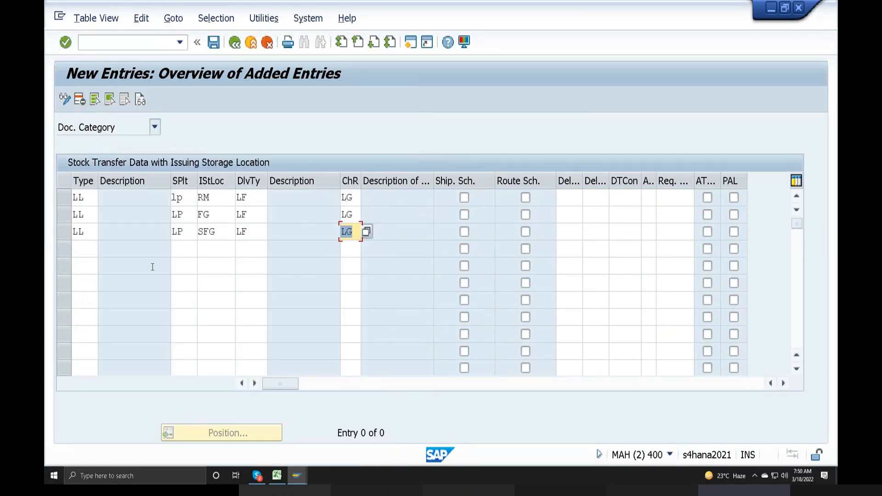
# Reselect document type LL for the first row and save the three stock transfer entries
pyautogui.click(90, 201)
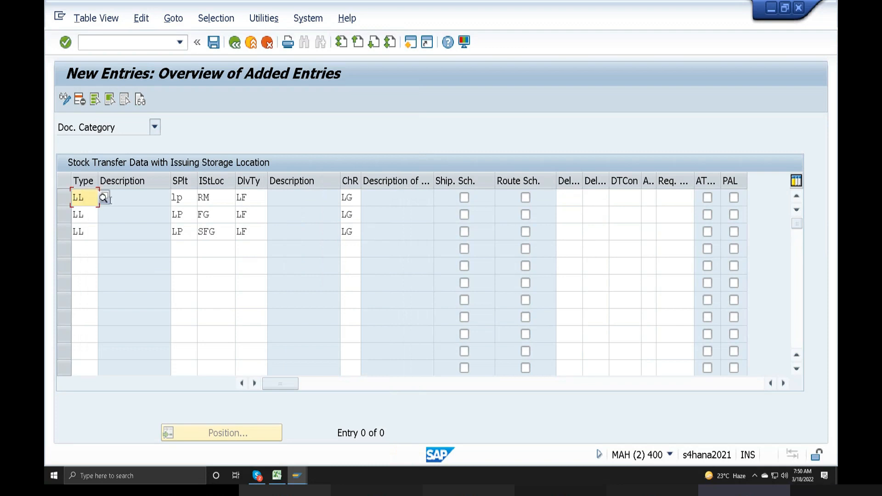
pyautogui.click(103, 200)
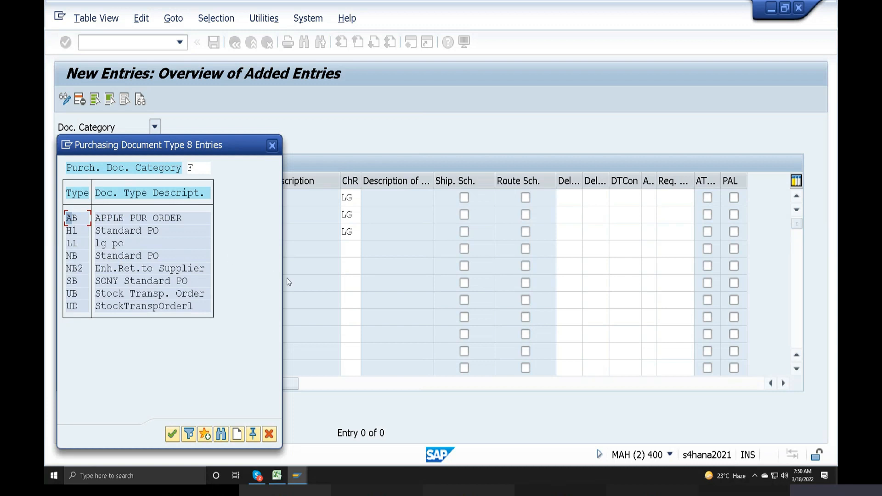
pyautogui.doubleClick(72, 243)
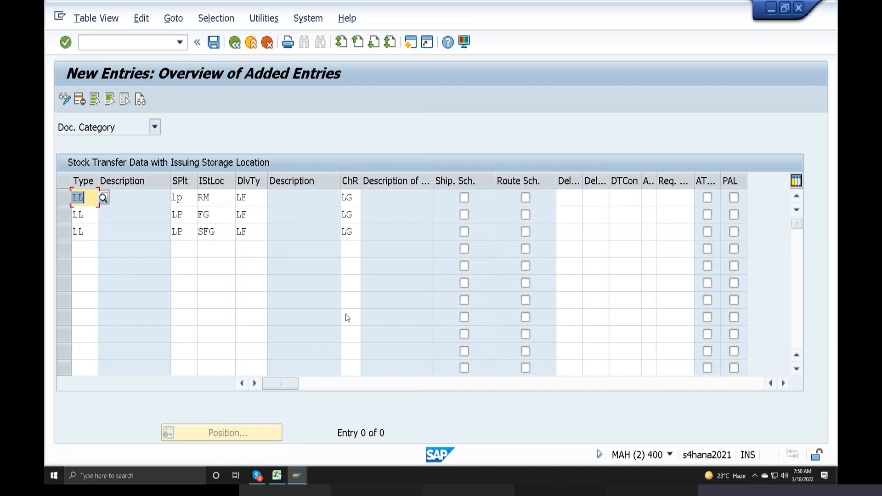
pyautogui.press('Return')
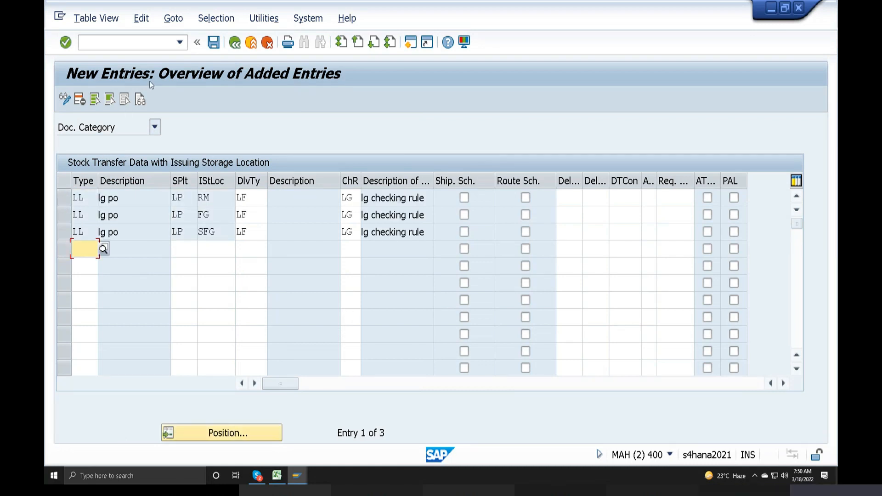
pyautogui.click(213, 42)
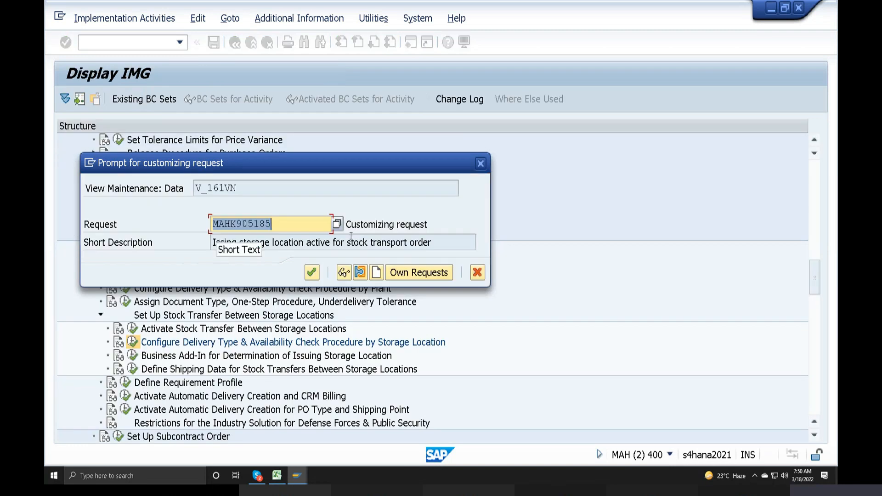
# Start a new customizing request for the stock transfer entries and begin its short description with "Delivery type"
pyautogui.click(376, 273)
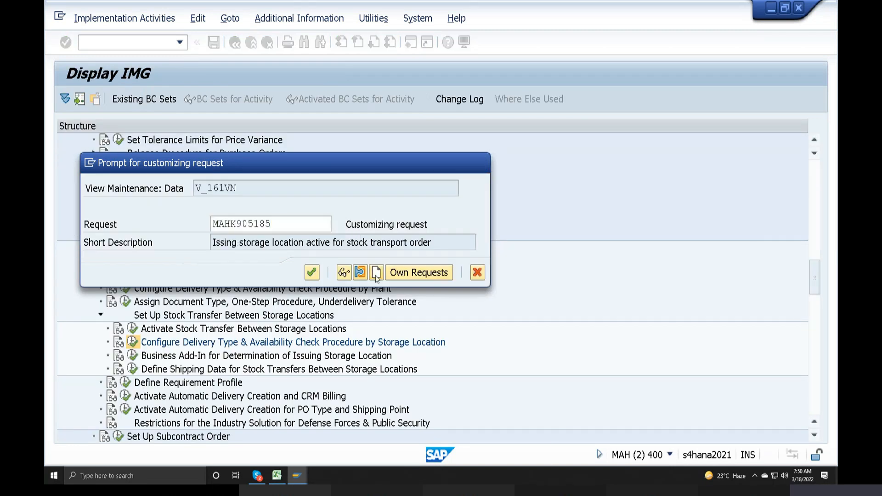
pyautogui.write('De')
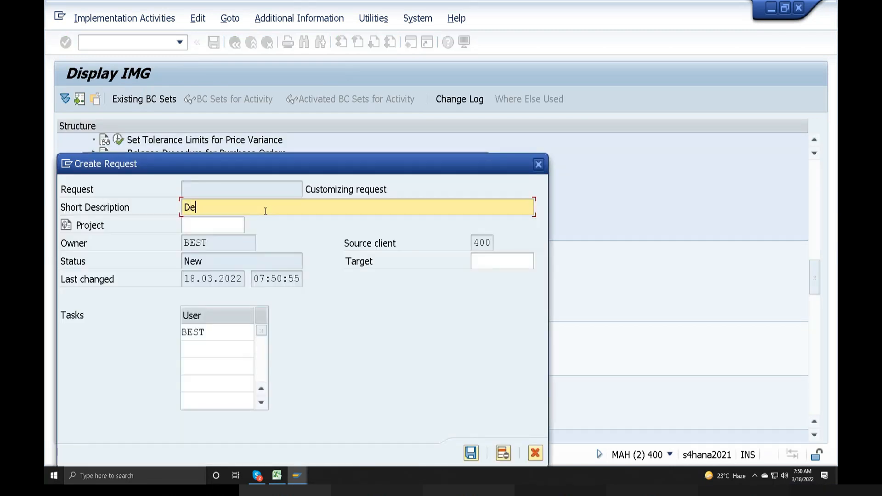
pyautogui.write('fl')
pyautogui.press('BackSpace')
pyautogui.write('ivery')
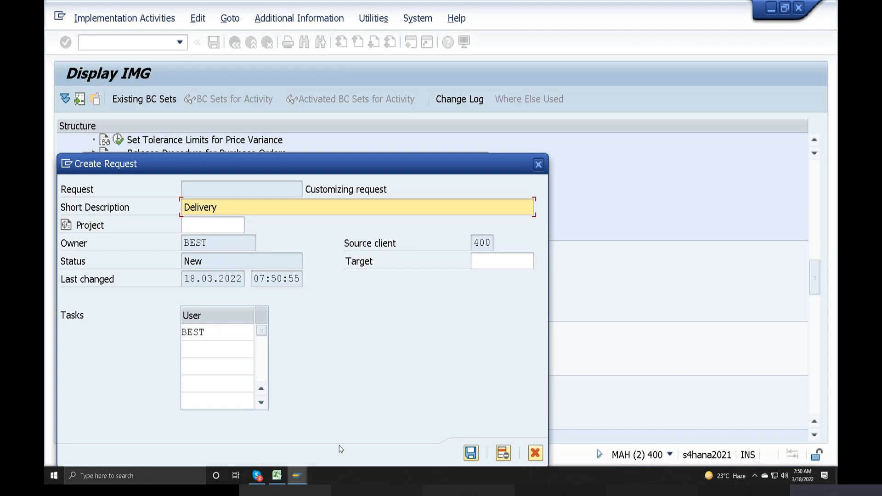
pyautogui.write('ty')
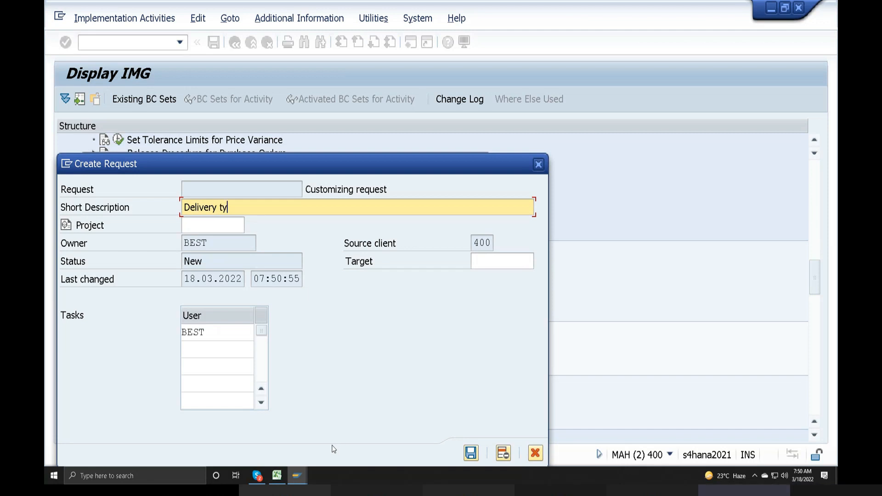
pyautogui.write('pe')
pyautogui.moveTo(537, 77); pyautogui.dragTo(538, 73)
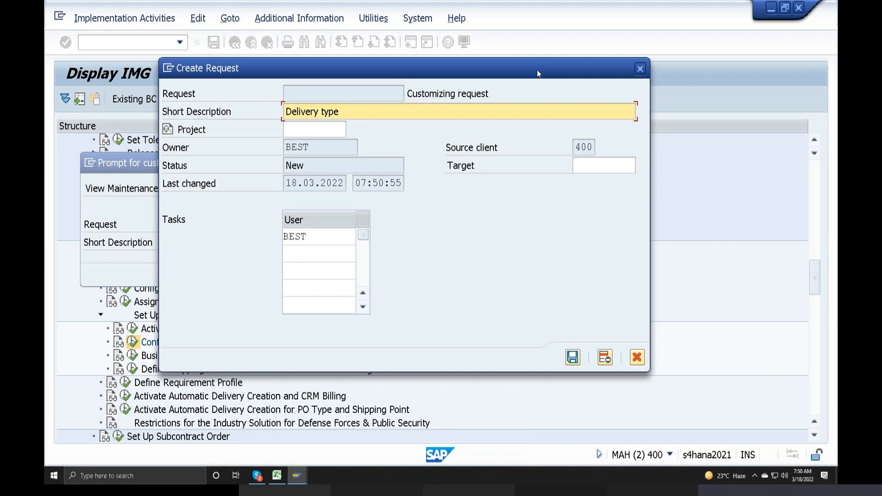
pyautogui.moveTo(537, 70); pyautogui.dragTo(565, 57)
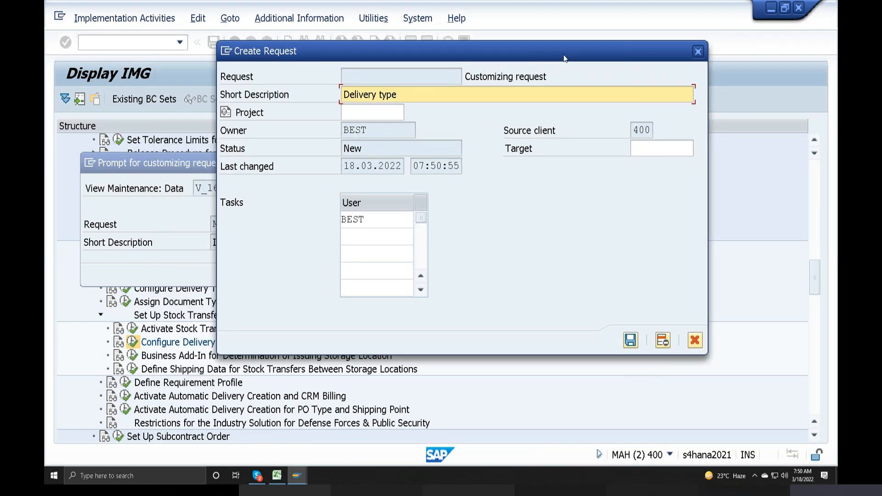
pyautogui.moveTo(496, 52); pyautogui.dragTo(590, 96)
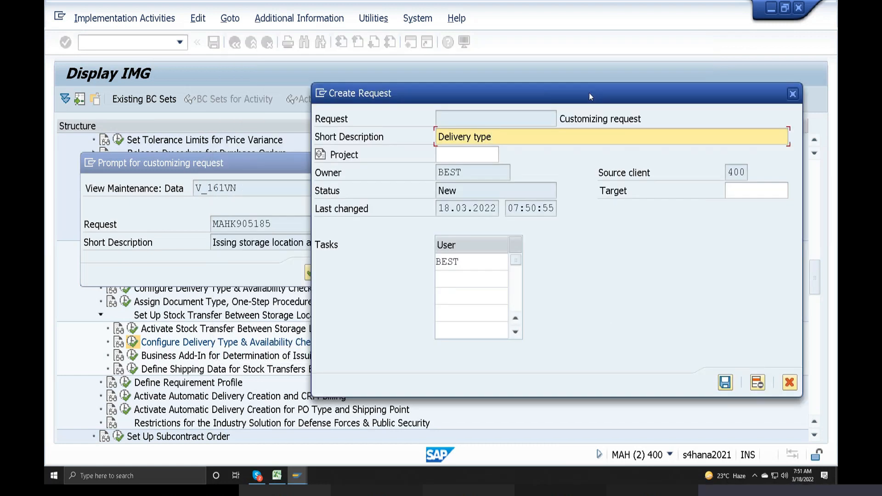
pyautogui.moveTo(587, 101); pyautogui.dragTo(487, 62)
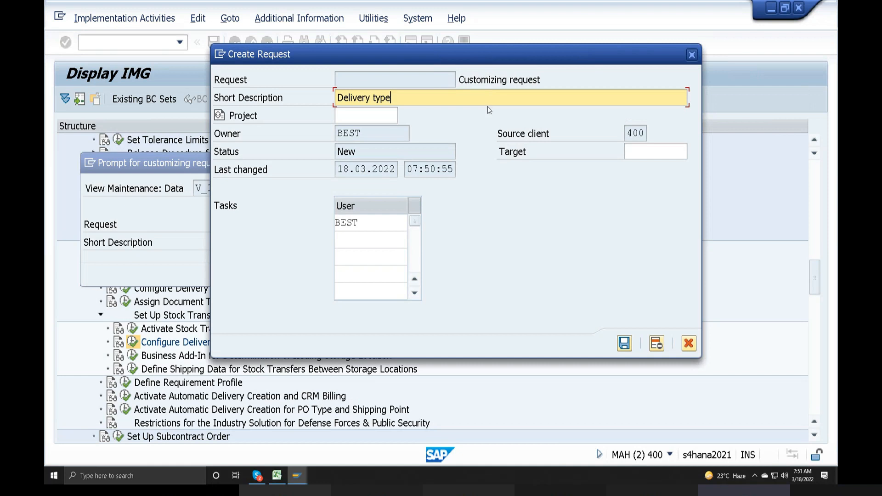
# Complete the short description as "Delivery type and availability check" and save the new customizing request
pyautogui.write('ND')
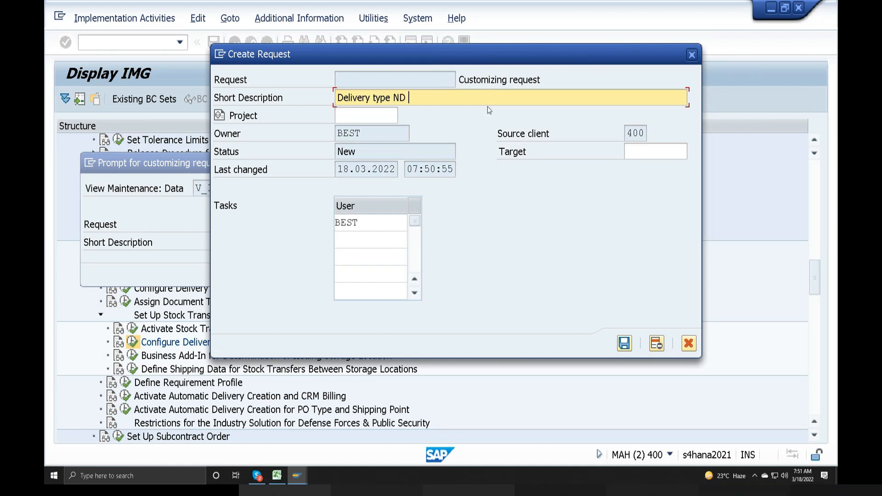
pyautogui.press('BackSpace')
pyautogui.press('BackSpace')
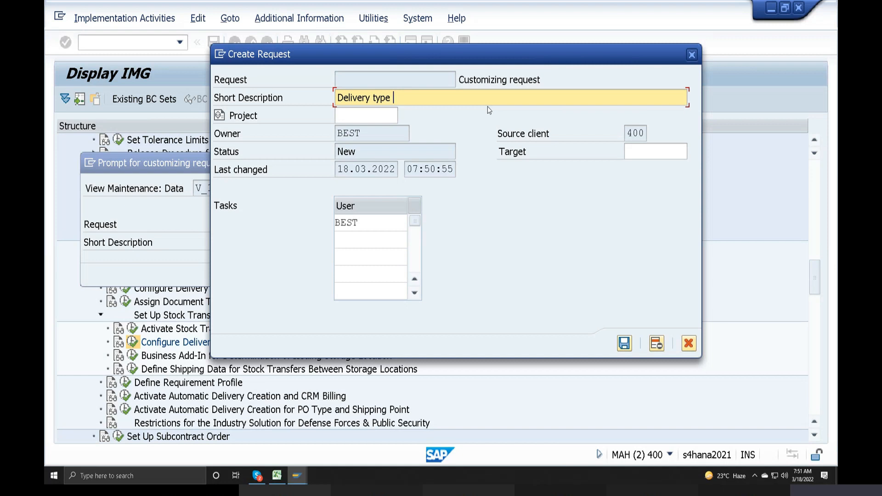
pyautogui.write('AND')
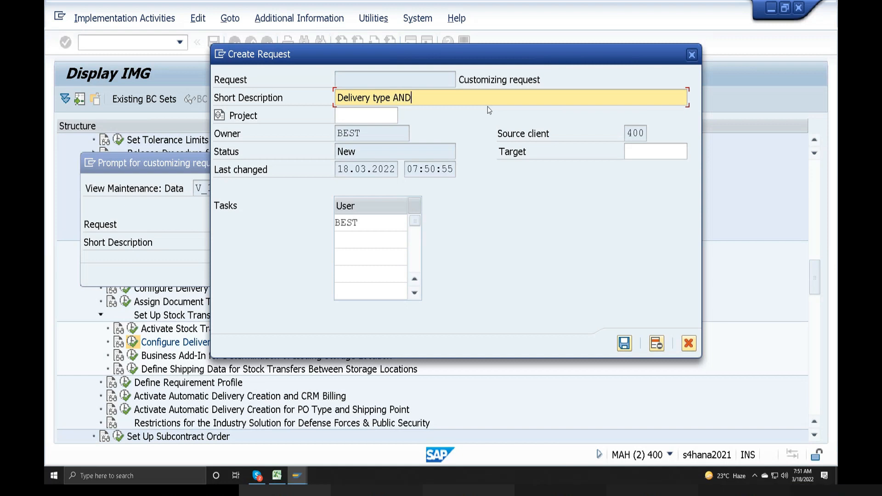
pyautogui.press('BackSpace')
pyautogui.press('BackSpace')
pyautogui.press('BackSpace')
pyautogui.write('and')
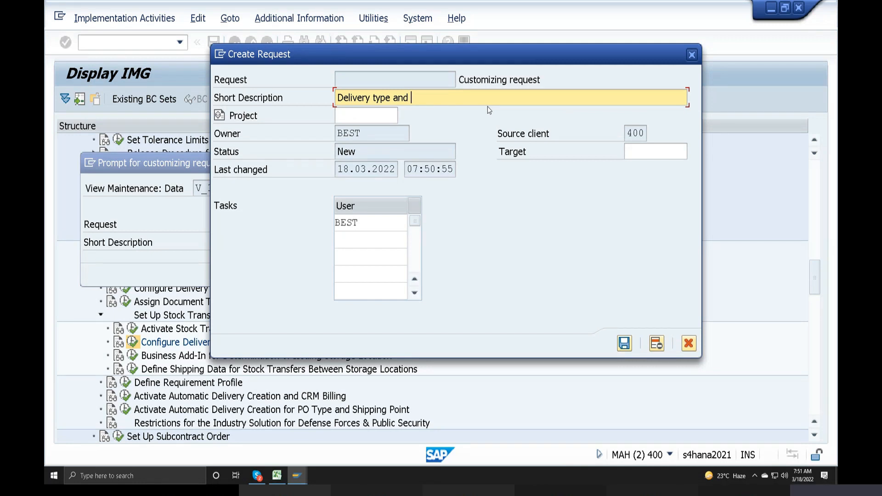
pyautogui.write('availabilut')
pyautogui.press('BackSpace')
pyautogui.press('BackSpace')
pyautogui.write('ity')
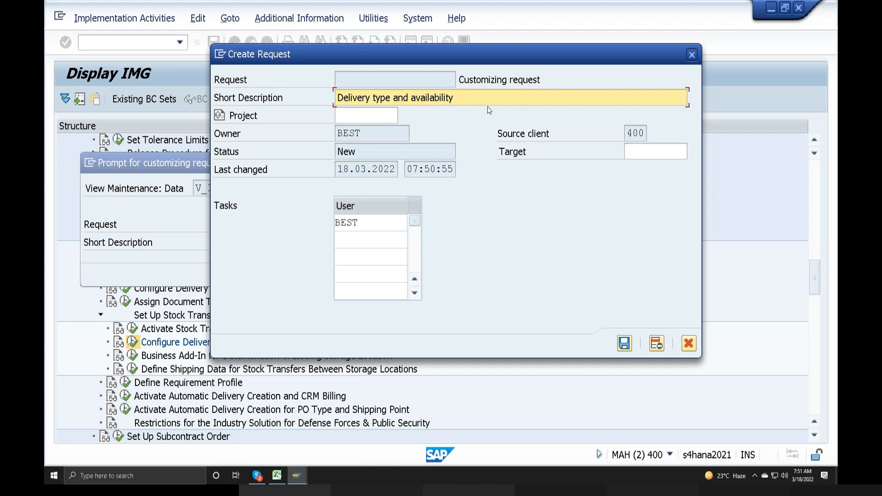
pyautogui.write(' check')
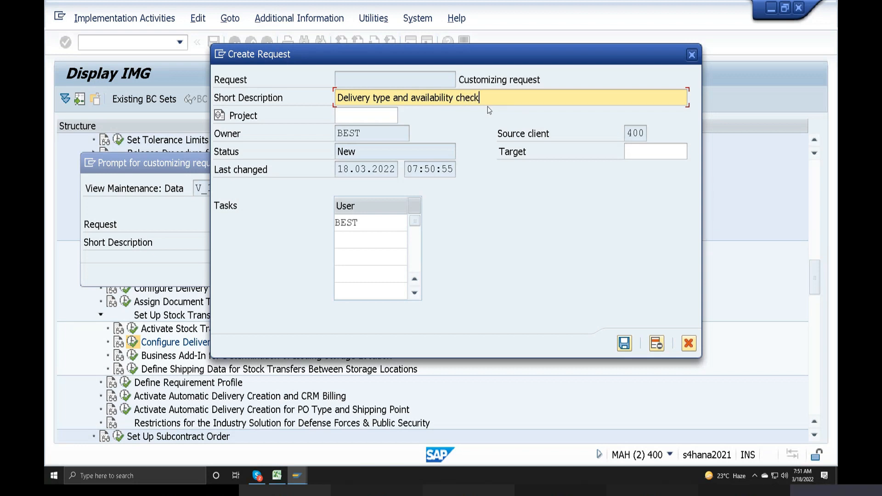
pyautogui.click(624, 342)
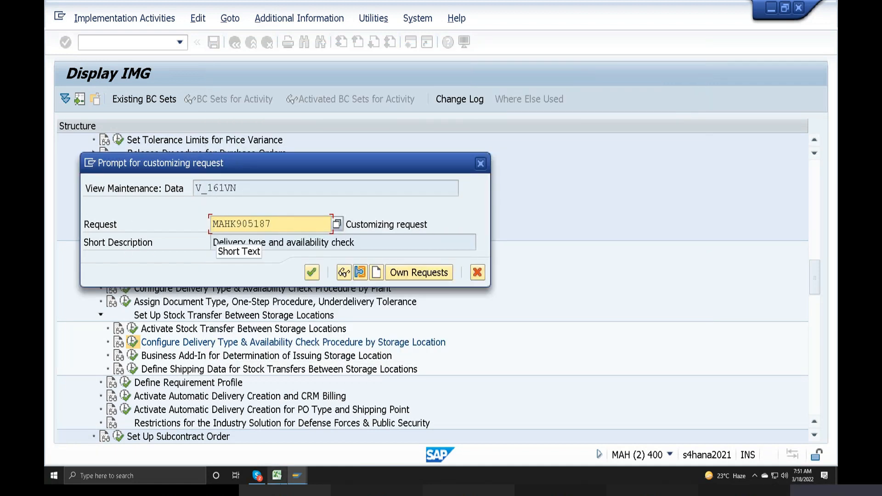
# Switch to the Excel log and record request number MAHK905187 in cell R182
pyautogui.click(277, 476)
pyautogui.click(619, 246)
pyautogui.write('MAHK905187')
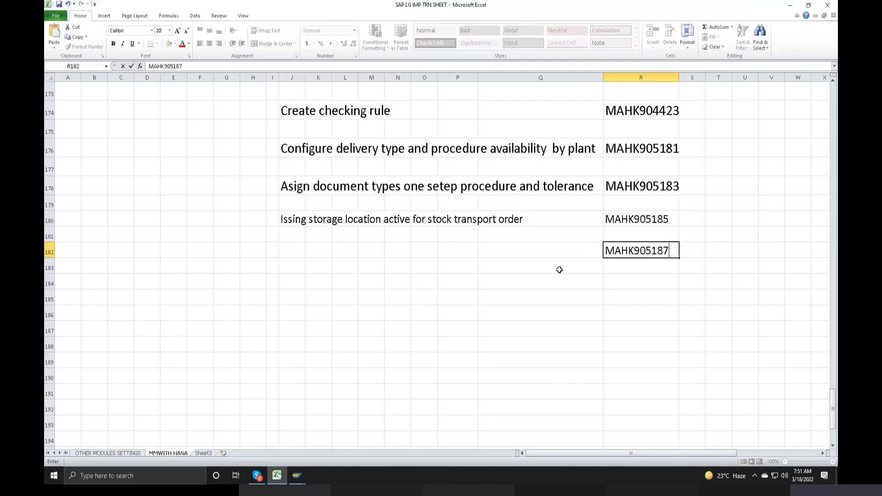
pyautogui.click(290, 248)
# Copy the request's short description from SAP into cell J182 of the Excel log, and confirm the customizing request in SAP
pyautogui.click(296, 477)
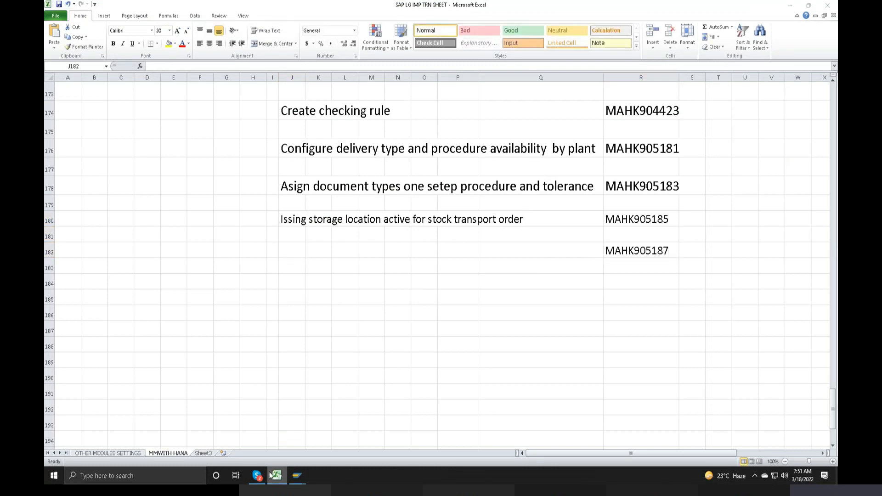
pyautogui.click(359, 242)
pyautogui.moveTo(360, 242); pyautogui.dragTo(144, 265)
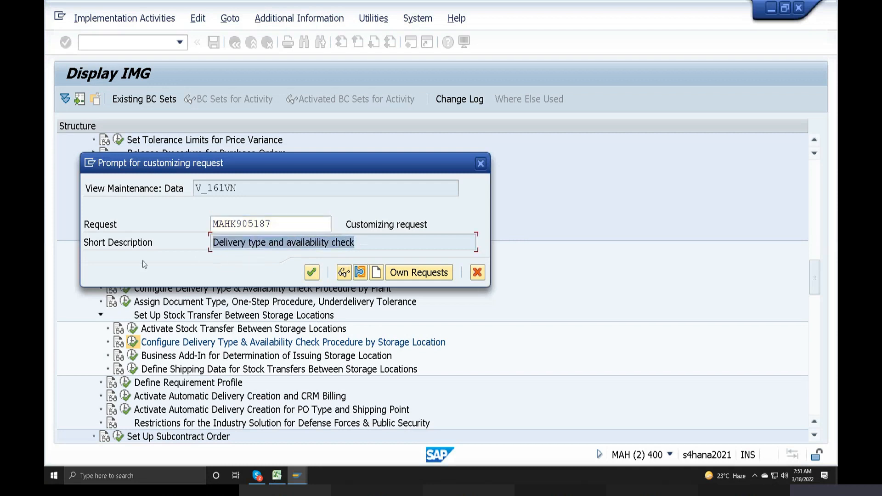
pyautogui.hotkey('ctrl', 'c')
pyautogui.click(276, 476)
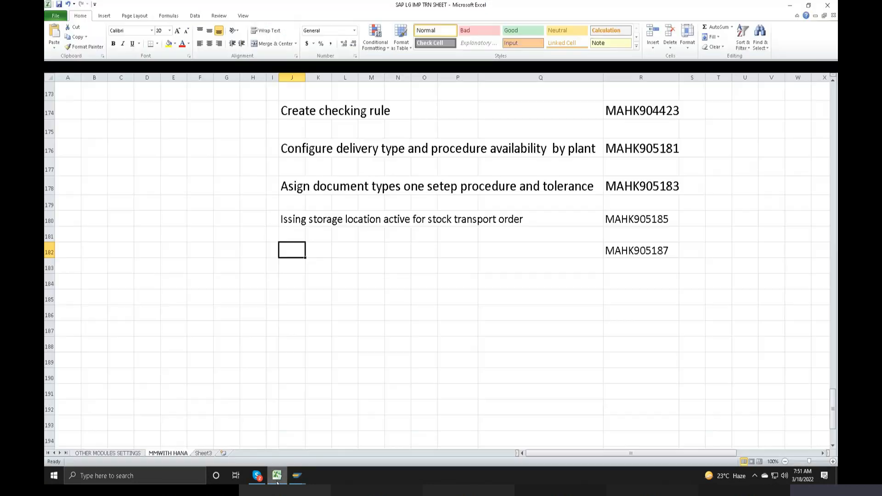
pyautogui.doubleClick(289, 246)
pyautogui.hotkey('ctrl', 'v')
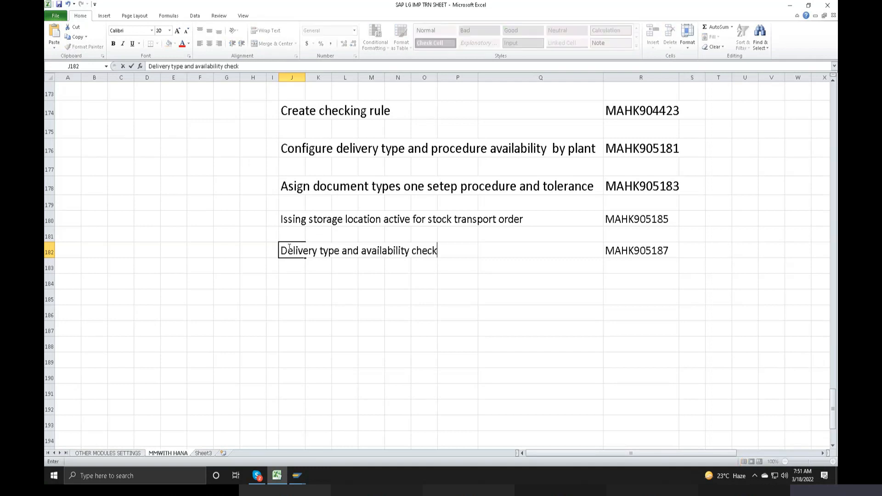
pyautogui.click(276, 479)
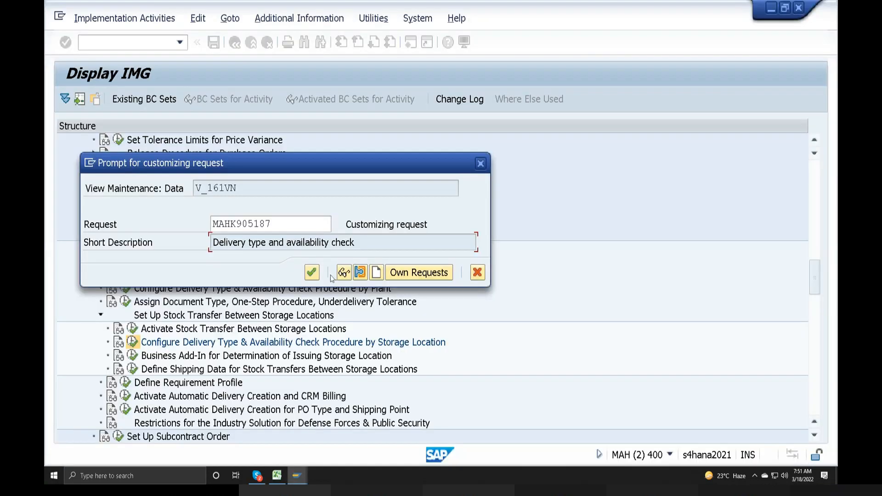
pyautogui.click(310, 274)
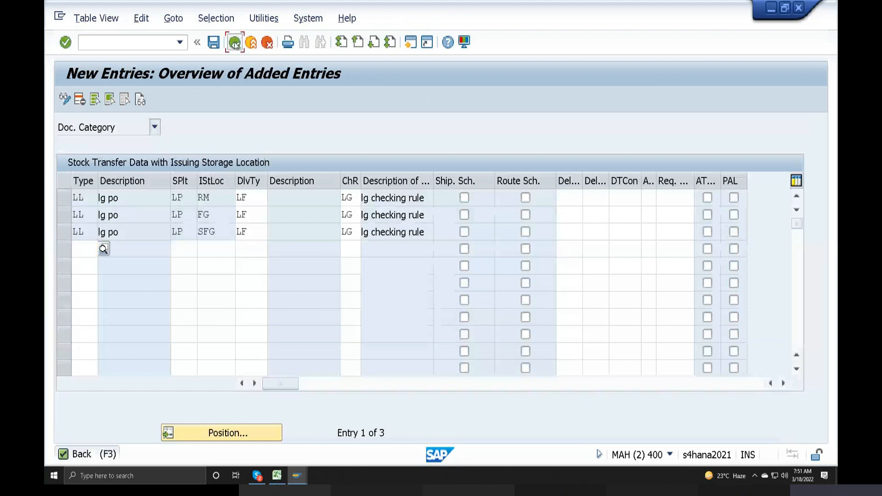